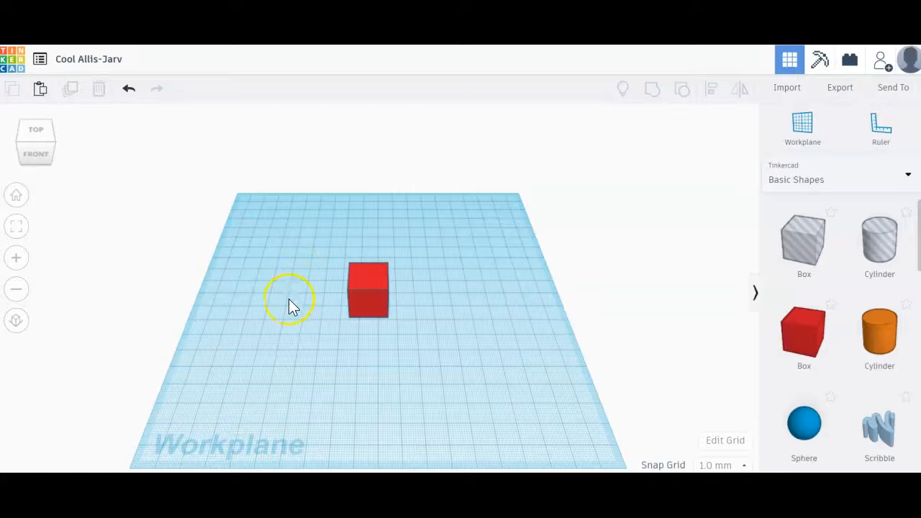
Set the height of the red box on the workplane to 60 mm, making it a tall column
left_click(360, 281)
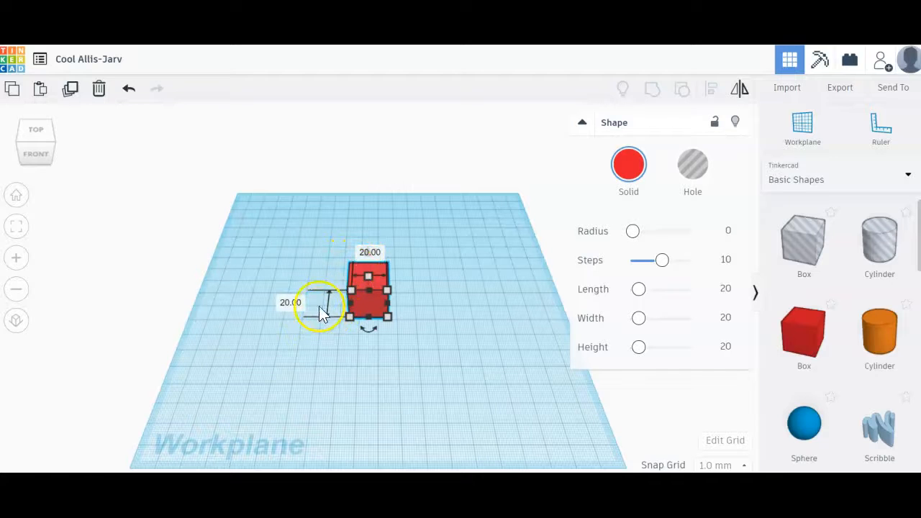
right_click_drag(312, 371, 423, 365)
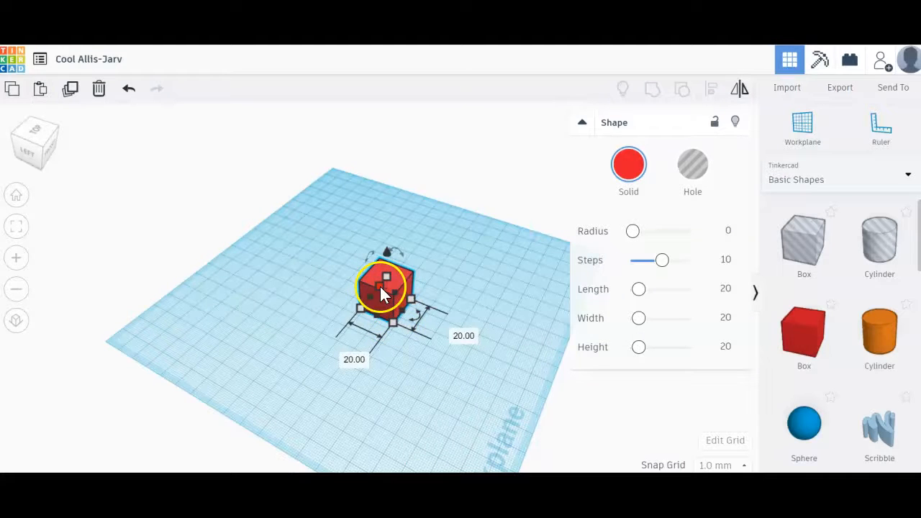
left_click(381, 286)
right_click_drag(401, 382, 465, 333)
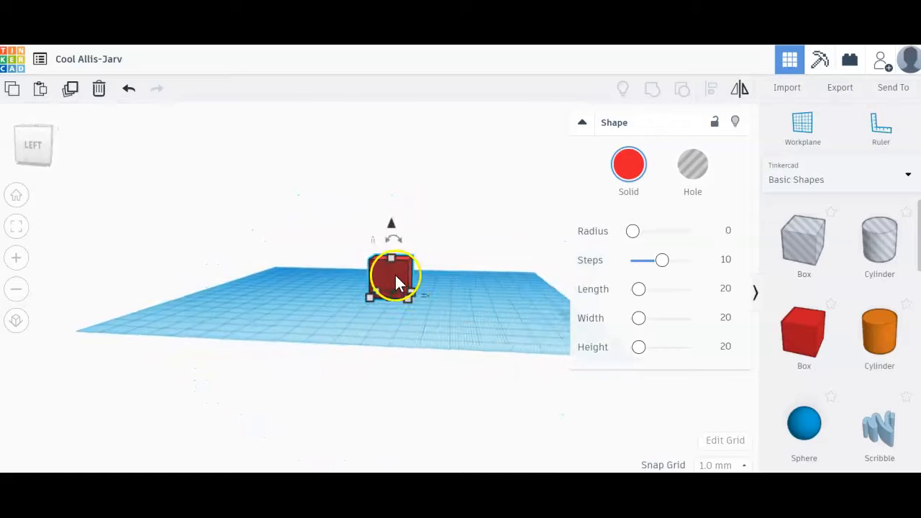
left_click(446, 279)
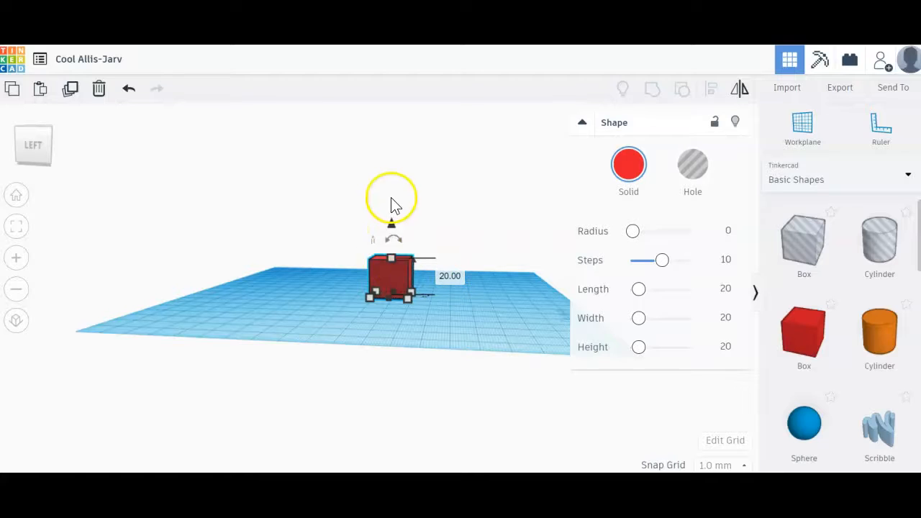
left_click(446, 276)
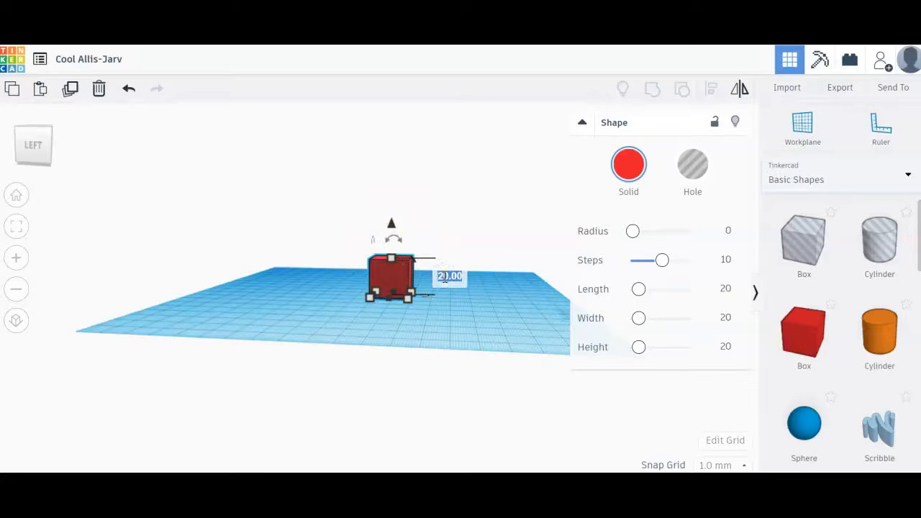
type("60")
key("Return")
Place a second solid box beside the tall column and raise it 40 mm above the workplane
left_click(475, 301)
right_click_drag(475, 301, 402, 320)
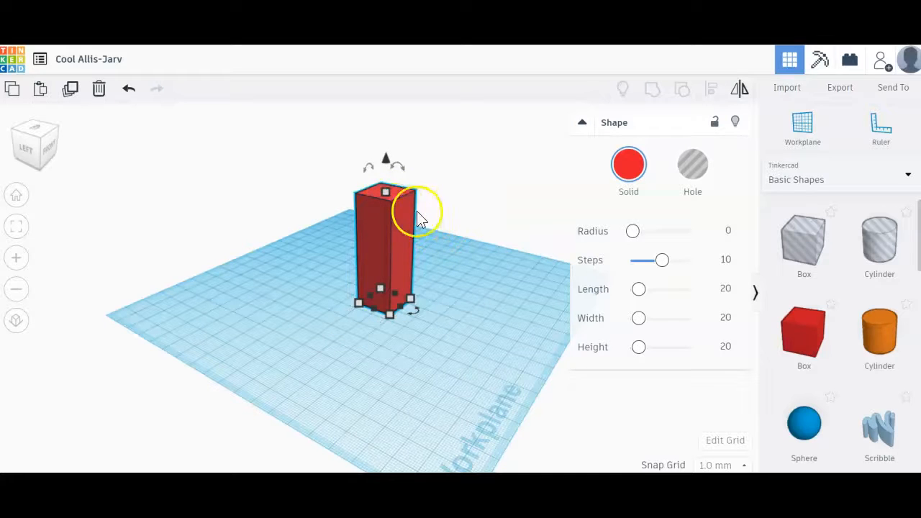
left_click_drag(794, 329, 449, 333)
left_click(383, 344)
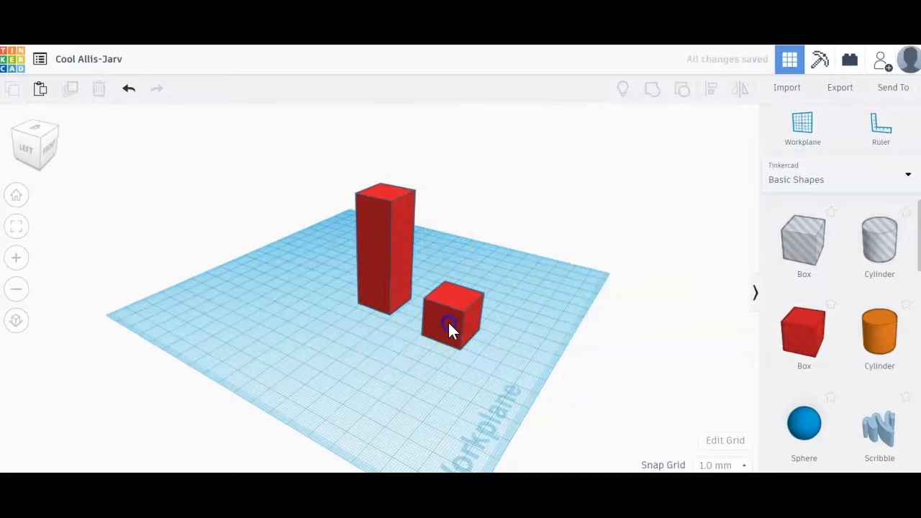
left_click(424, 300)
left_click_drag(456, 272, 435, 215)
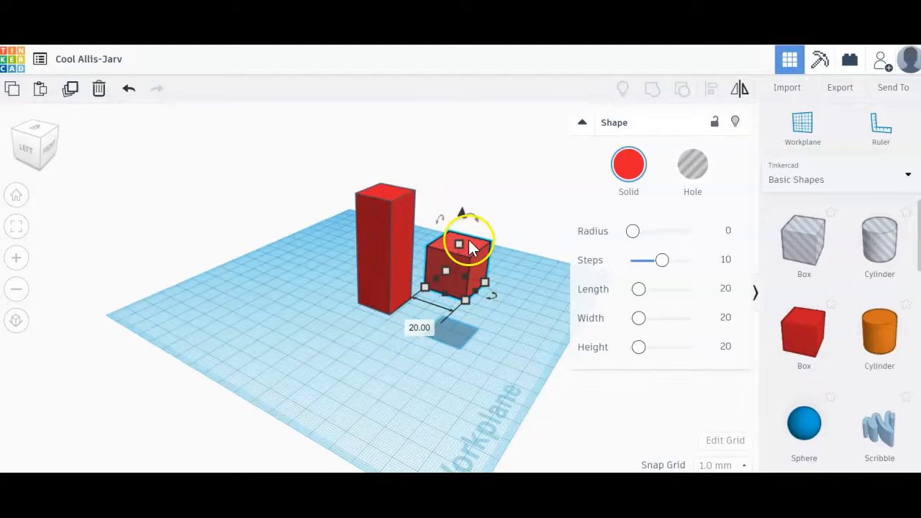
left_click_drag(462, 213, 463, 208)
left_click(541, 311)
type("40")
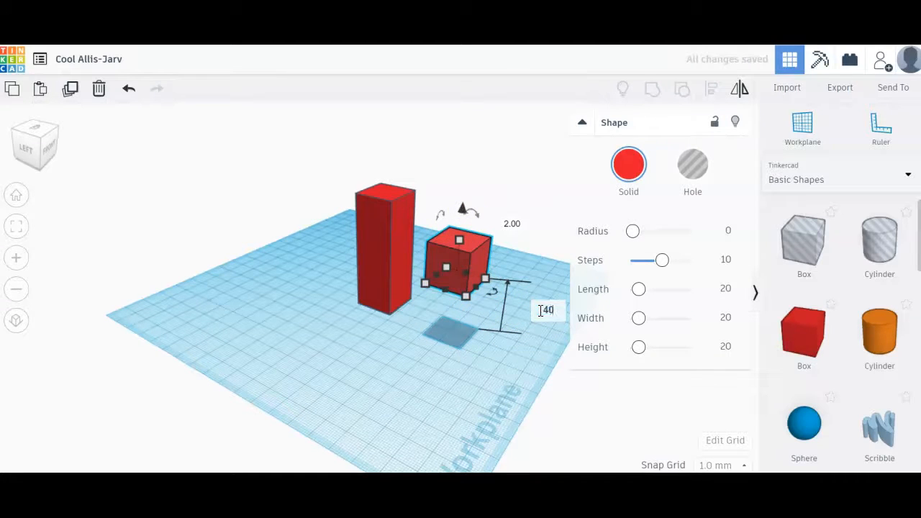
key("Return")
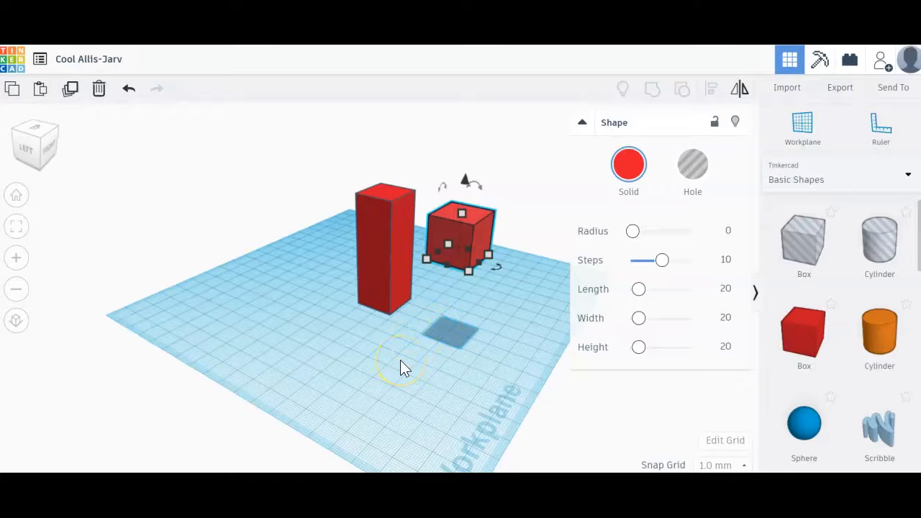
Nudge the raised box until it sits flush against the side of the column and lines up with it when viewed from above
key("Left")
key("Left")
key("Left")
key("Left")
key("Left")
key("Left")
key("Left")
key("Left")
key("Left")
key("Left")
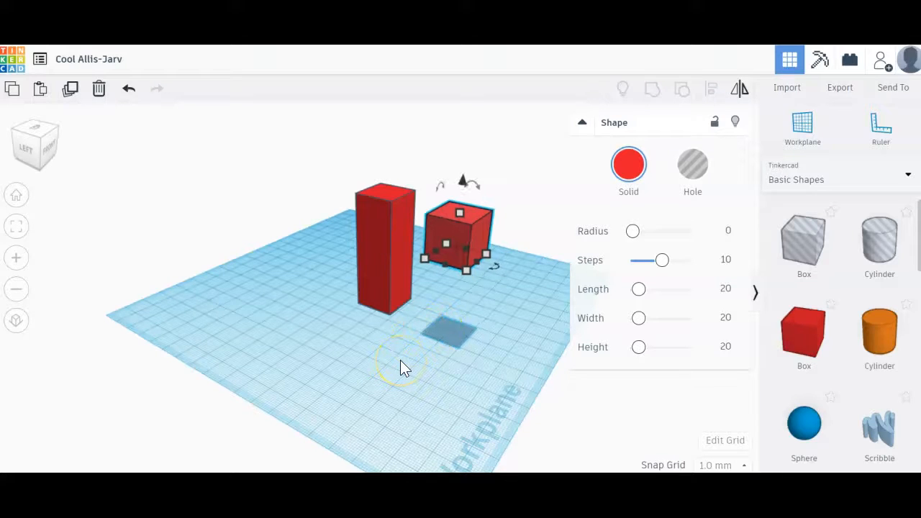
key("Left")
key("Left")
key("Left")
key("Left")
key("Left")
key("Left")
key("Left")
key("Left")
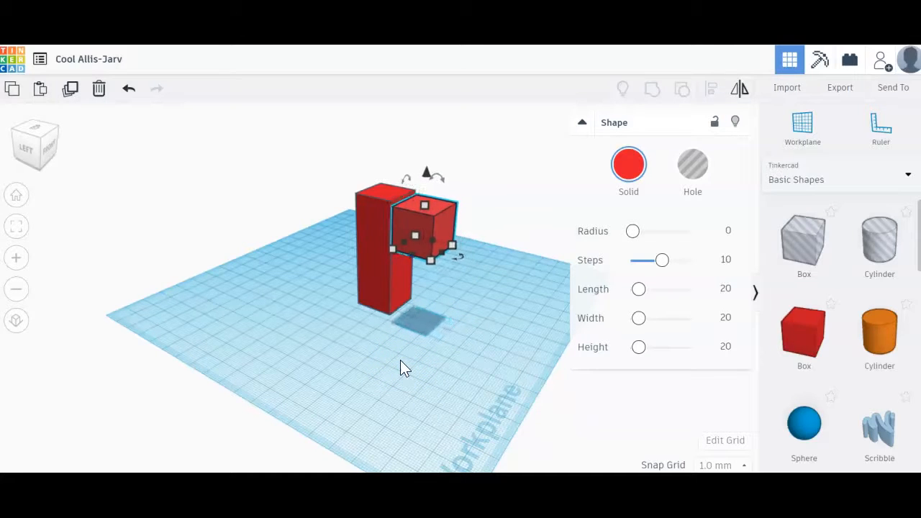
key("Right")
key("Right")
key("Right")
key("Right")
key("Right")
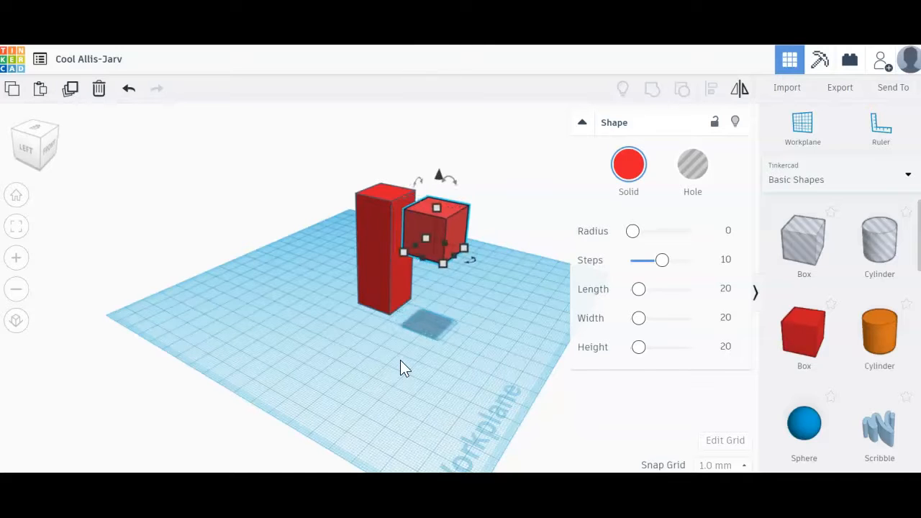
key("Left")
key("Left")
key("Left")
key("Left")
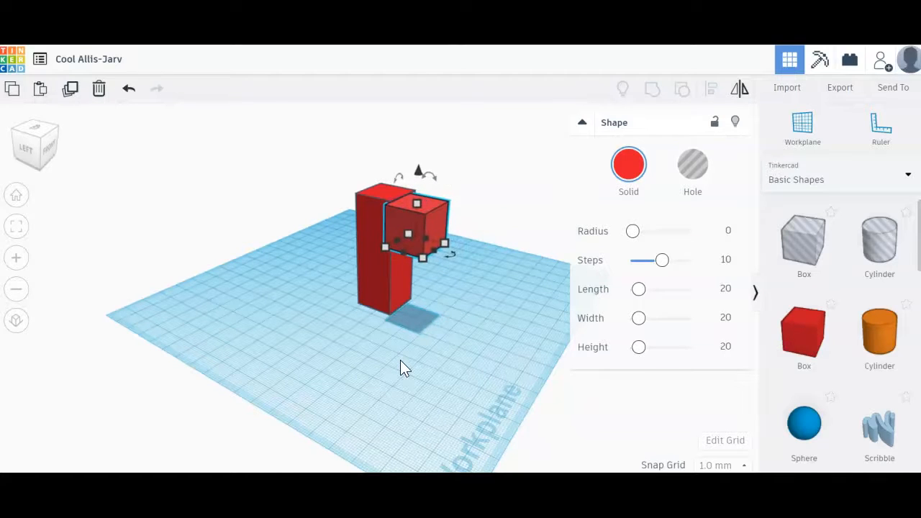
key("Right")
key("Right")
key("Right")
key("Right")
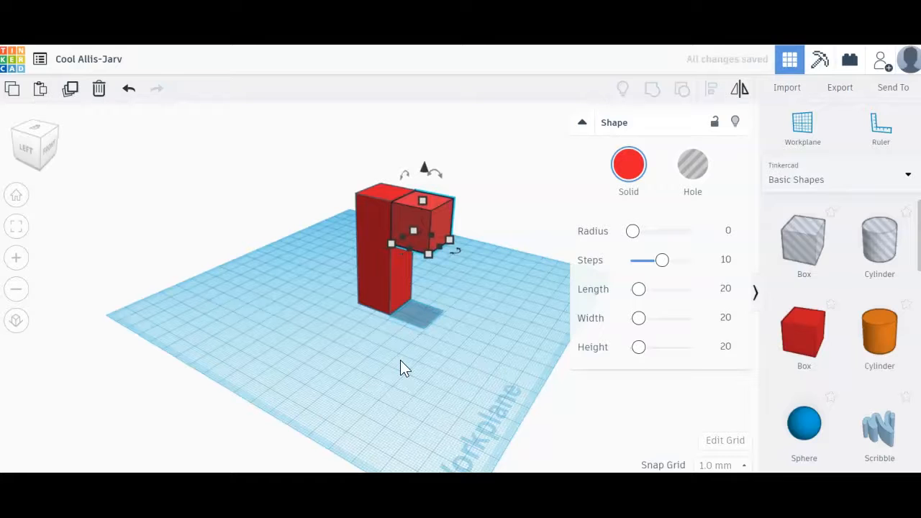
right_click_drag(407, 323, 421, 388)
left_click(400, 342)
left_click_drag(400, 343, 398, 342)
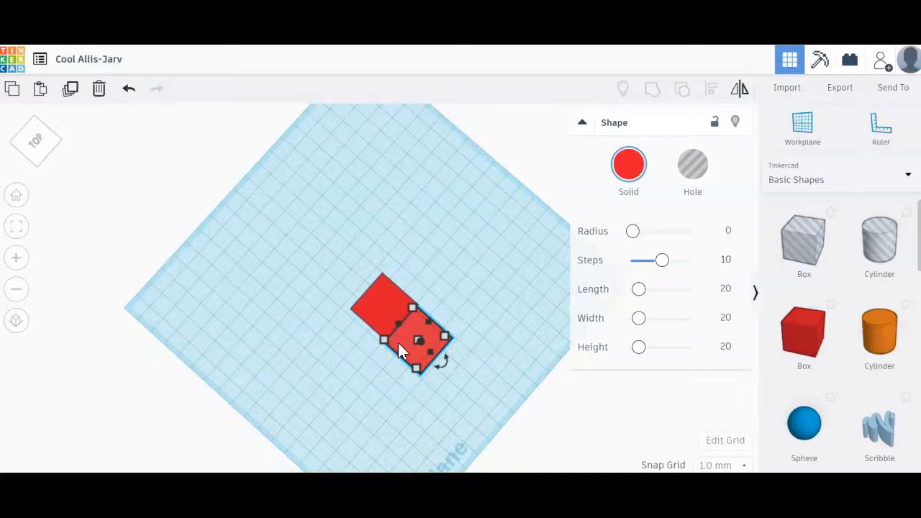
left_click(356, 376)
right_click_drag(356, 376, 444, 376)
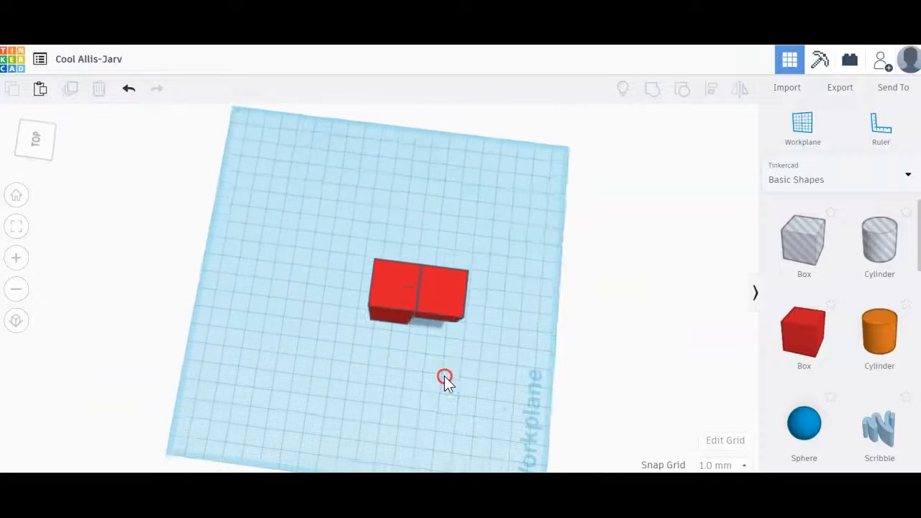
left_click(431, 313)
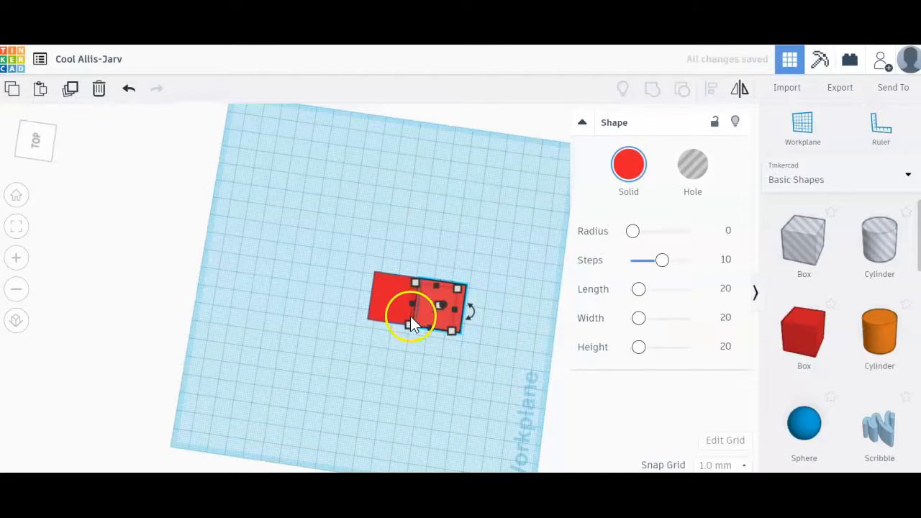
left_click(438, 350)
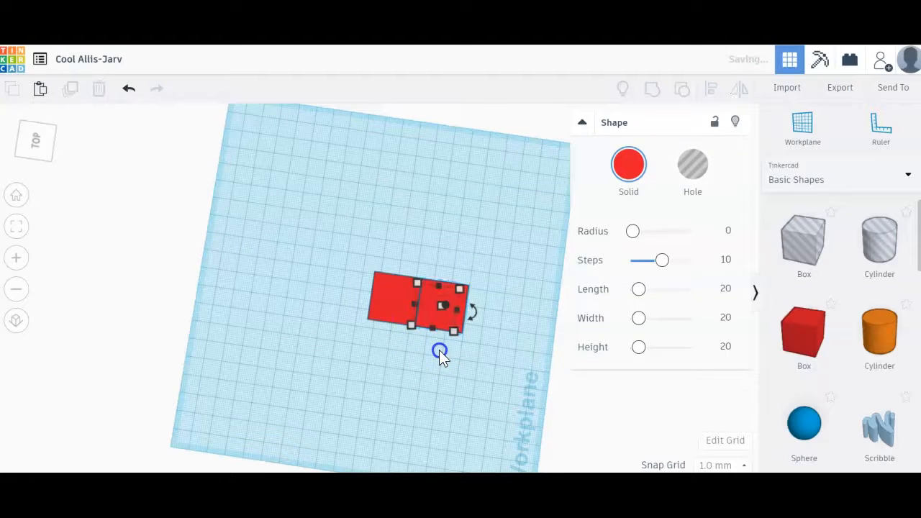
Set the raised box's horizontal length along the direction away from the column to 40 mm
left_click(438, 297)
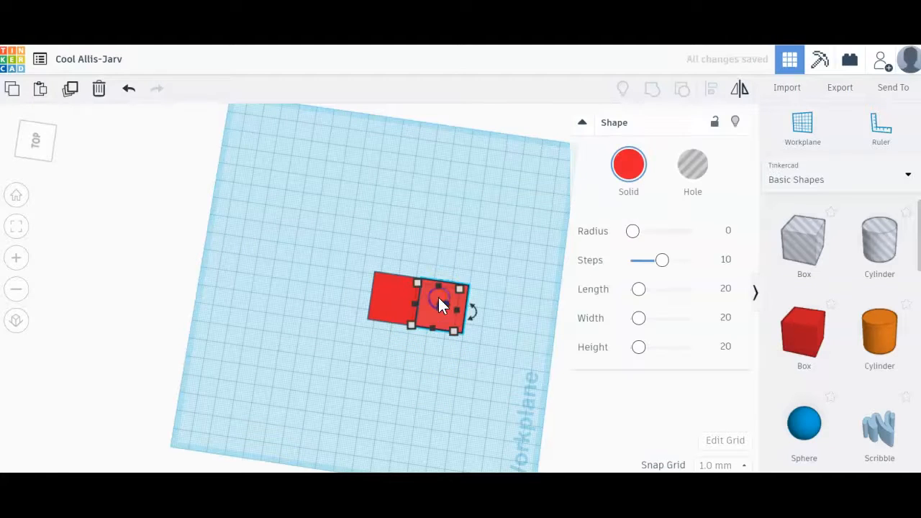
left_click(421, 281)
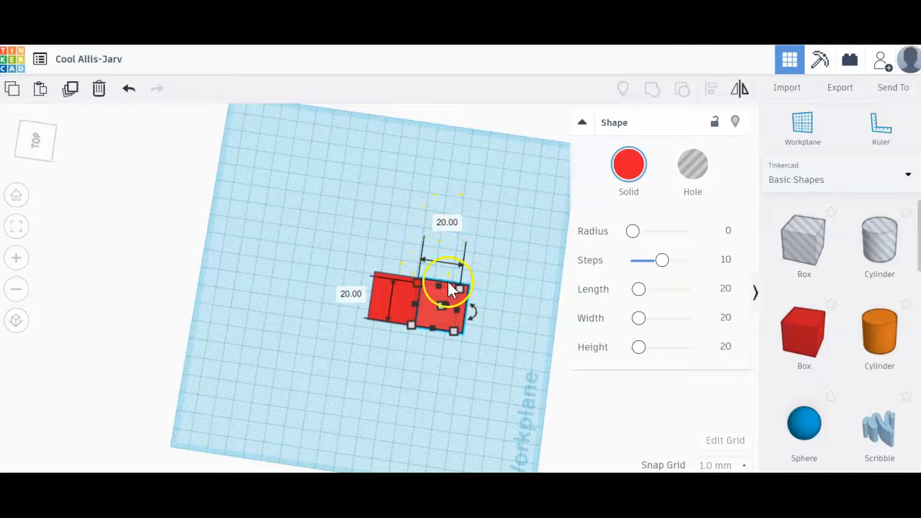
left_click(444, 221)
type("40")
key("Return")
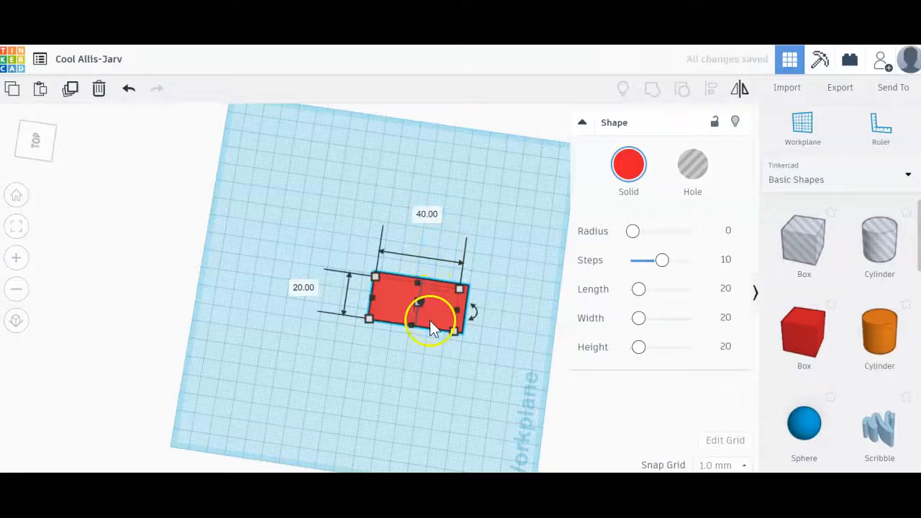
Nudge the 40 mm arm outward from the column until its end face meets the column's side without overlap
right_click_drag(428, 388, 459, 347)
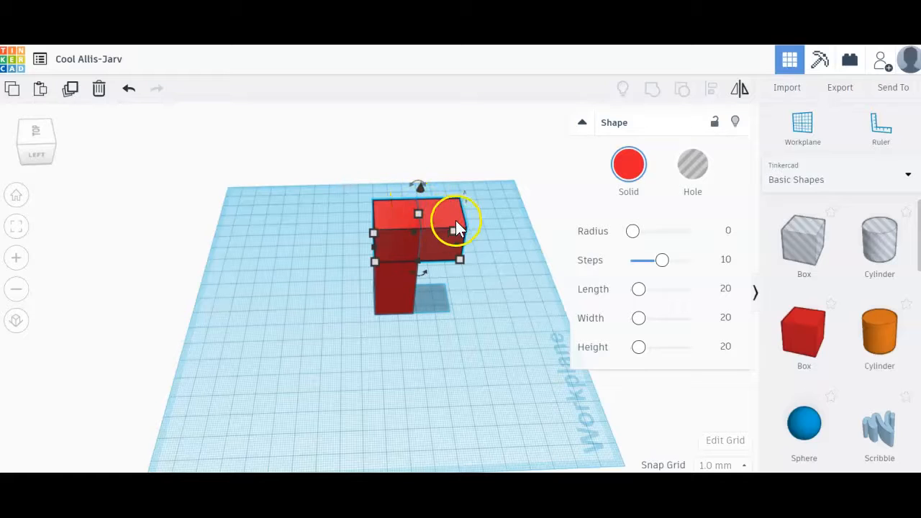
mouse_move(454, 228)
left_click(405, 212)
key("Right")
key("Right")
key("Right")
key("Right")
key("Right")
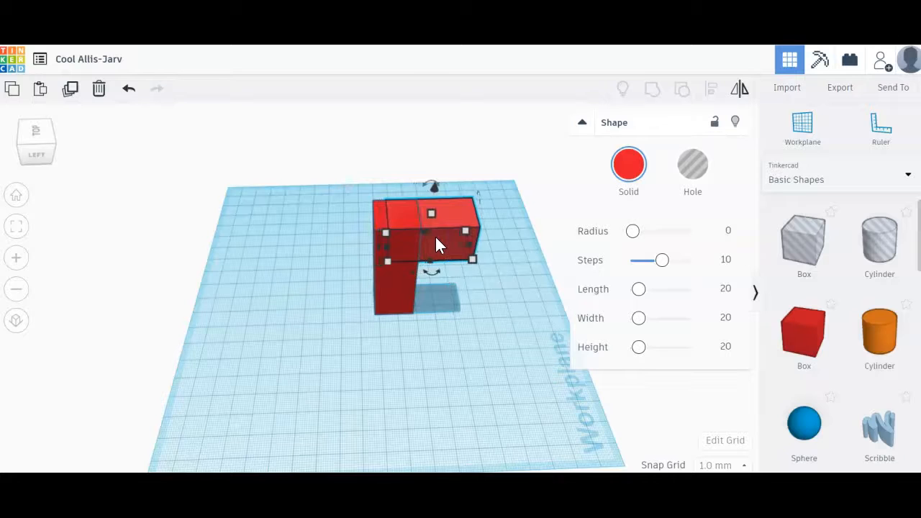
key("Right")
key("Right")
key("Right")
key("Right")
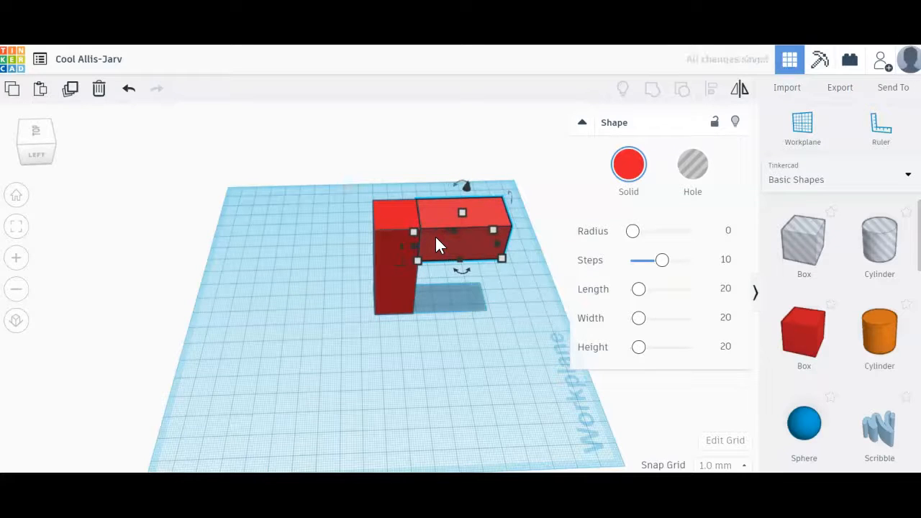
Place a third solid box in front of the horizontal arm and raise it 20 mm above the workplane
left_click(439, 331)
right_click_drag(443, 347, 364, 327)
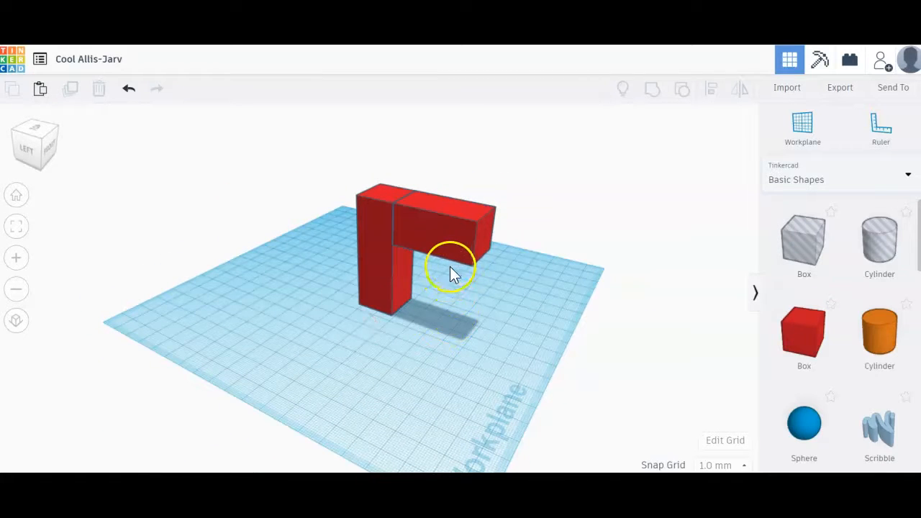
left_click_drag(799, 336, 453, 361)
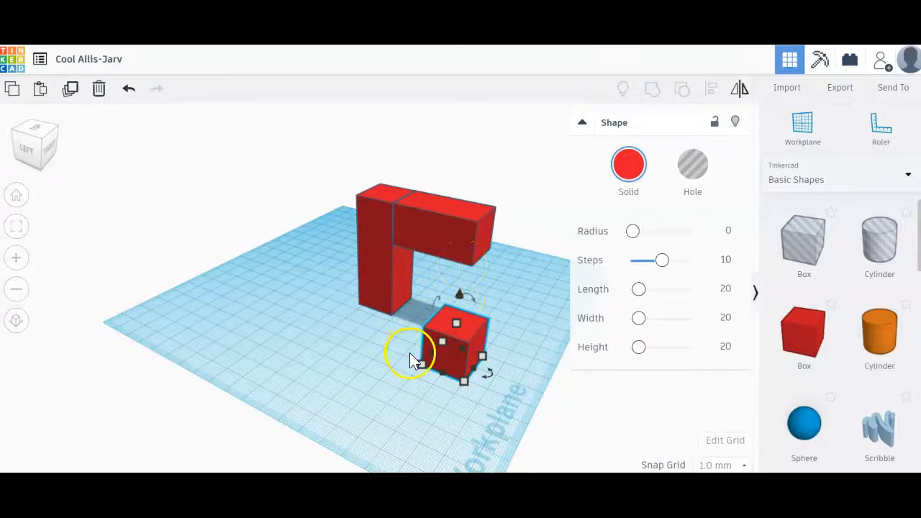
left_click_drag(458, 291, 464, 285)
left_click(542, 355)
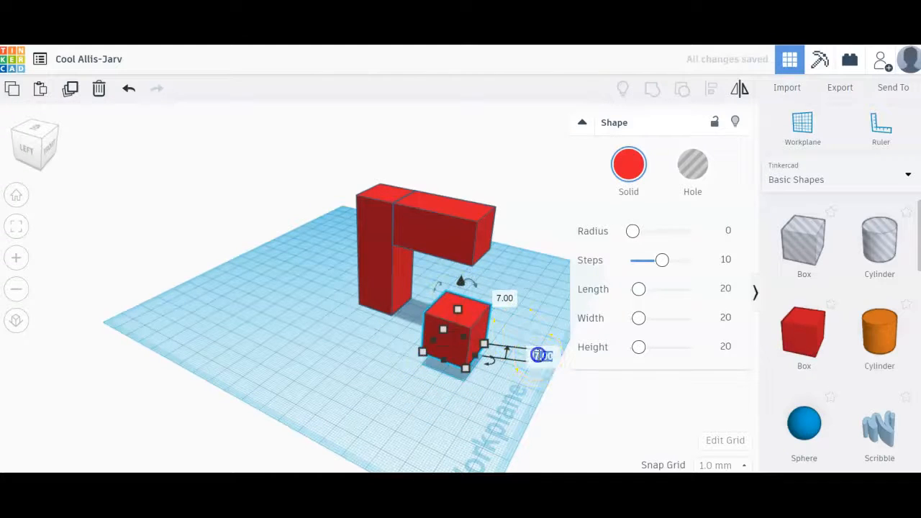
type("20")
key("Return")
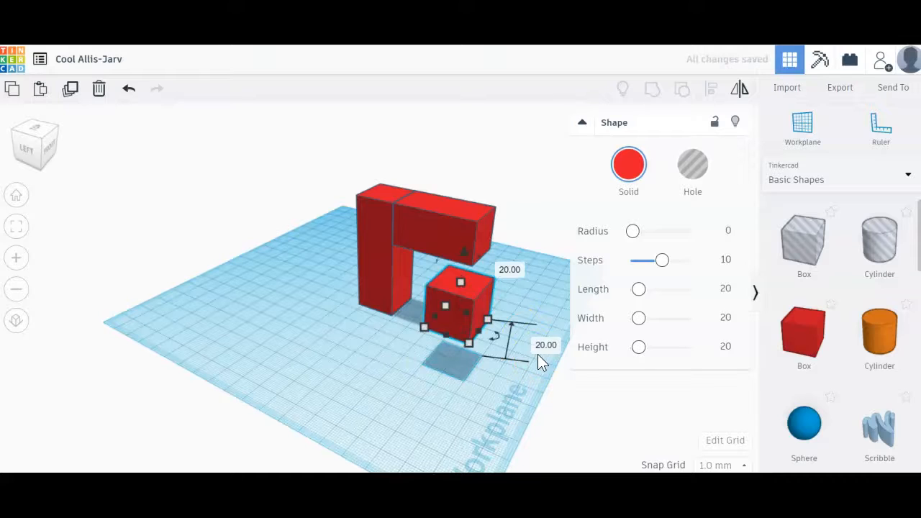
Nudge the third box directly under the free end of the horizontal arm, flush with the arm's faces
key("Up")
key("Up")
key("Up")
key("Up")
key("Up")
key("Up")
key("Up")
key("Up")
key("Up")
key("Up")
key("Up")
key("Up")
key("Up")
key("Up")
key("Up")
key("Up")
key("Up")
key("Up")
key("Up")
key("Up")
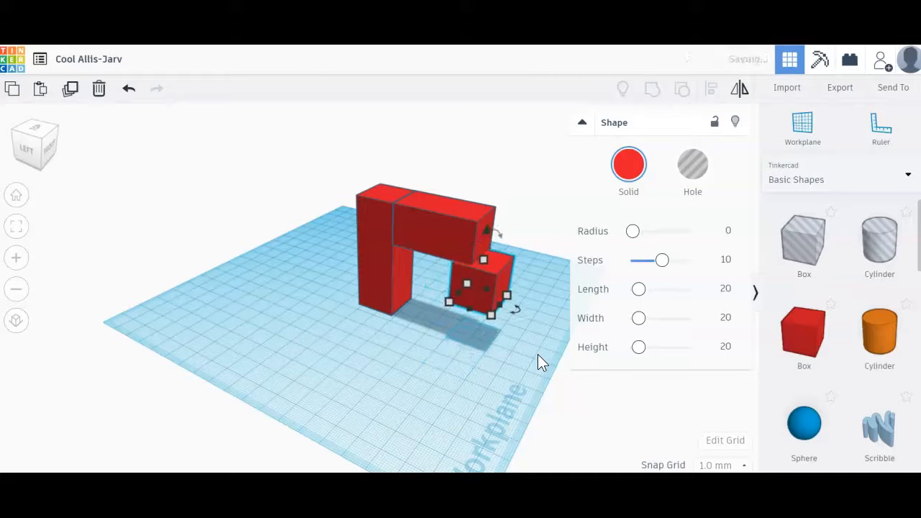
key("Left")
key("Left")
key("Left")
key("Left")
key("Left")
key("Left")
key("Left")
key("Left")
key("Left")
key("Left")
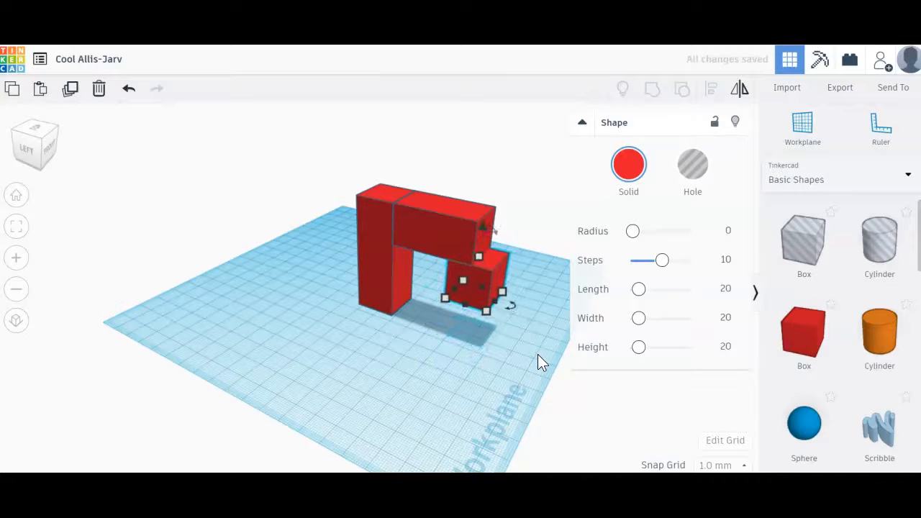
key("Right")
key("Right")
key("Right")
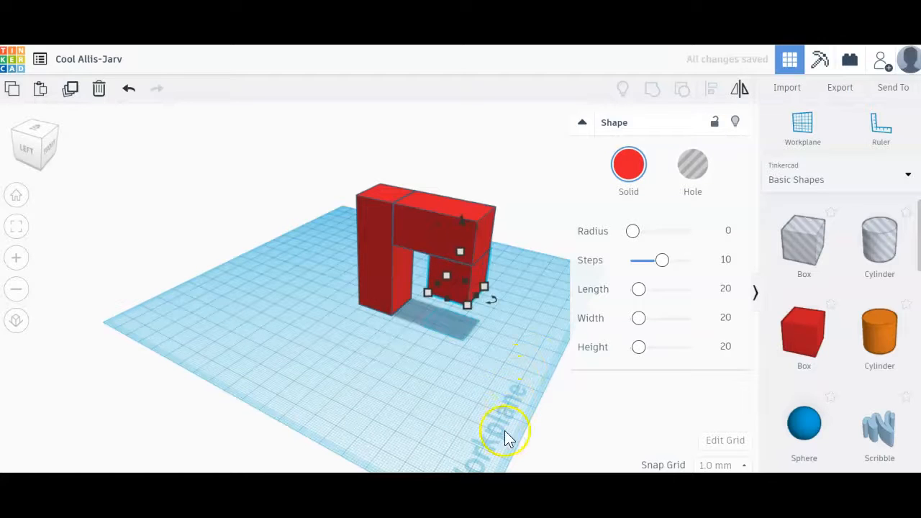
Place a fourth solid box in front of the structure and raise it 20 mm above the workplane
left_click(469, 397)
right_click_drag(469, 396, 398, 333)
left_click(563, 355)
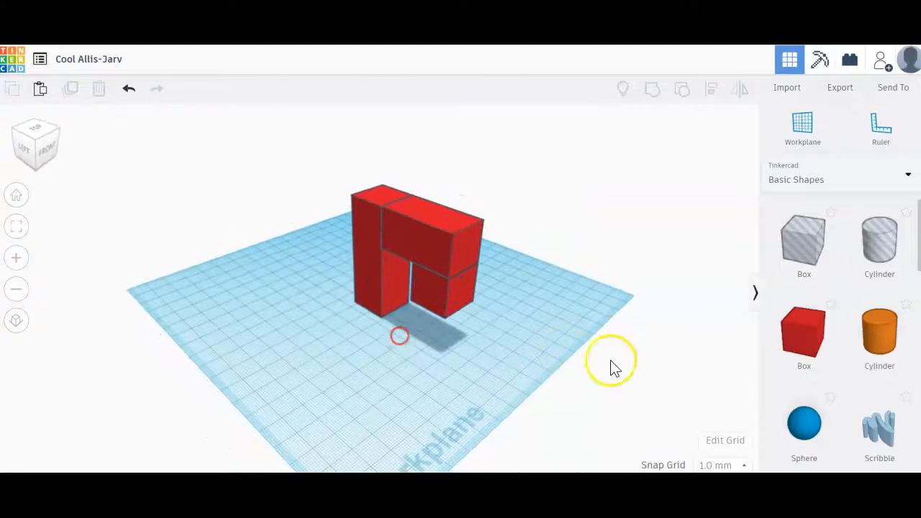
left_click_drag(801, 335, 392, 380)
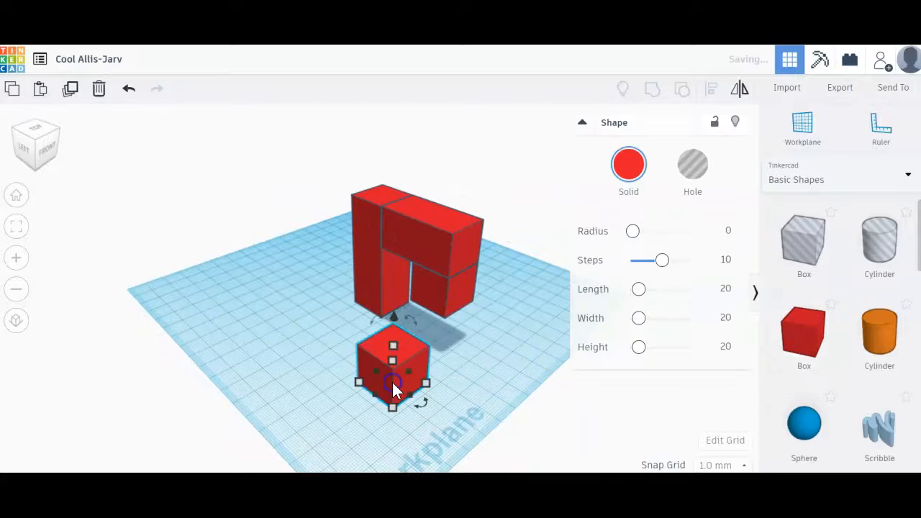
left_click_drag(393, 319, 393, 312)
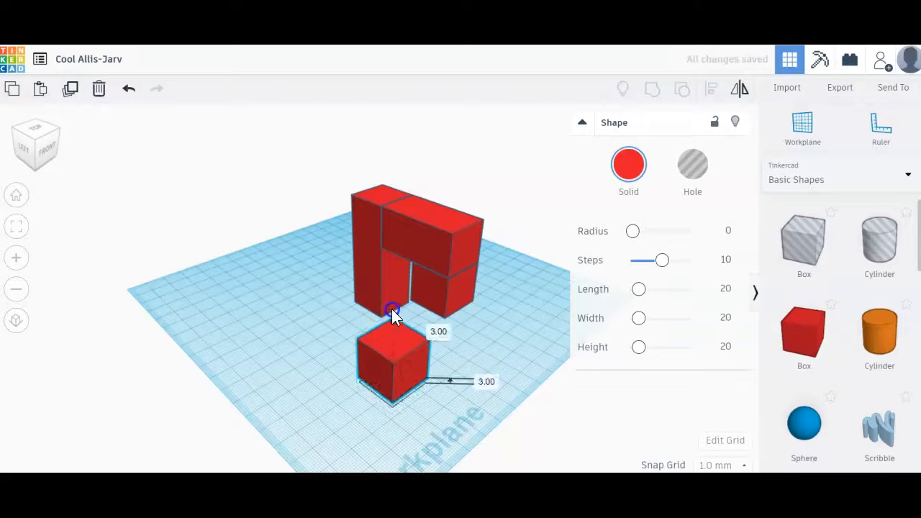
left_click(487, 380)
type("20")
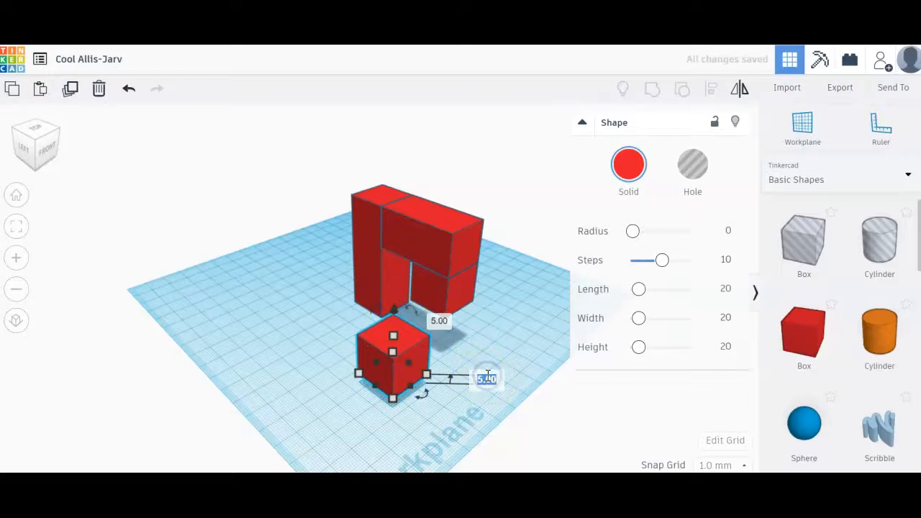
key("Return")
Nudge the fourth box flush against the side of the block hanging under the arm's free end
key("Right")
key("Right")
key("Right")
key("Right")
key("Right")
key("Right")
key("Right")
key("Right")
key("Right")
key("Right")
key("Right")
key("Right")
key("Right")
key("Right")
key("Right")
key("Right")
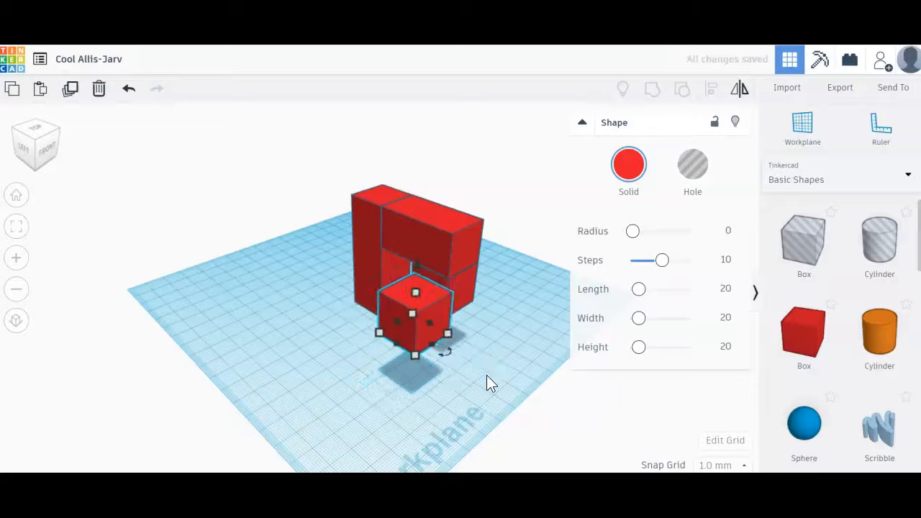
key("Up")
key("Up")
key("Up")
key("Up")
key("Up")
key("Up")
key("Right")
key("Right")
key("Up")
key("Up")
key("Up")
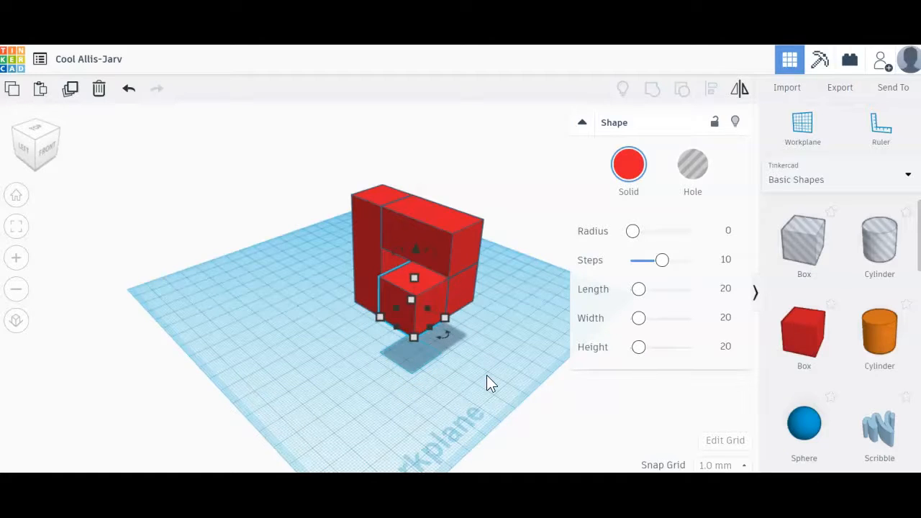
key("Right")
key("Down")
key("Left")
left_click(485, 396)
Group all four red boxes into one shape and move it toward the middle of the workplane
right_click_drag(466, 387, 297, 328)
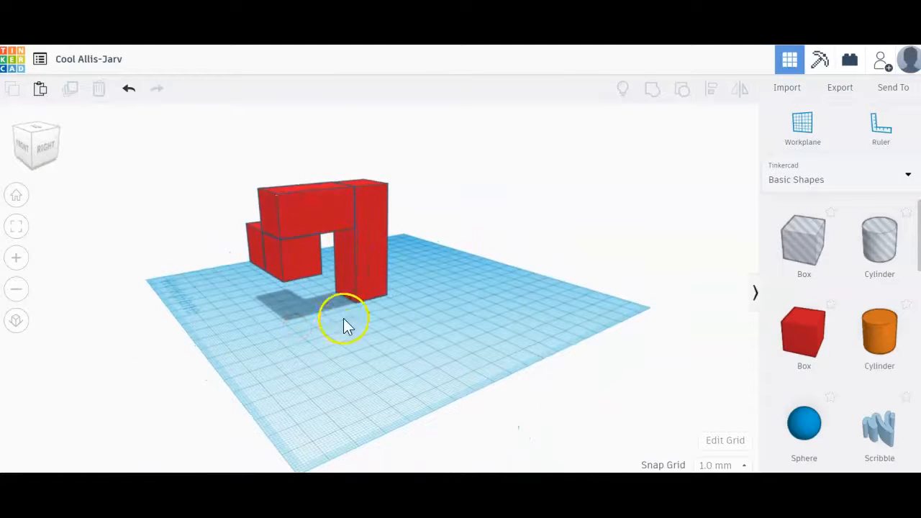
right_click_drag(353, 304, 384, 339)
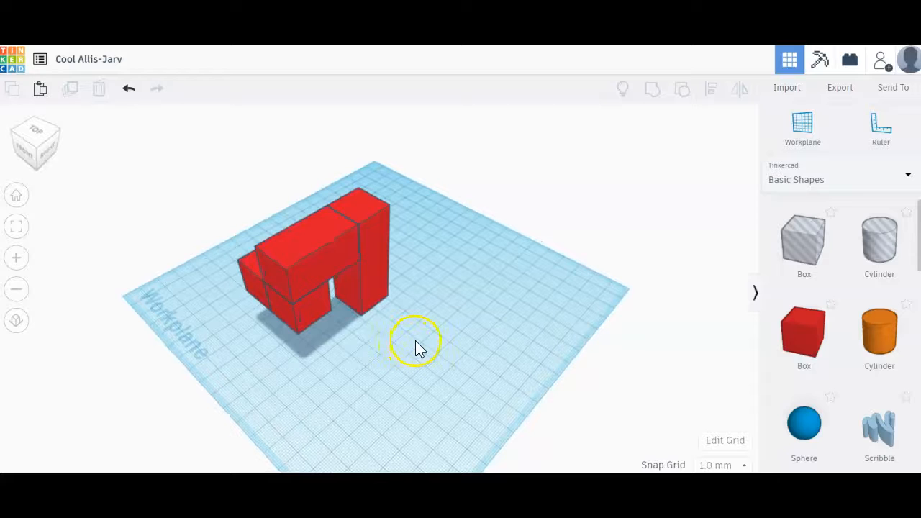
left_click_drag(416, 341, 230, 200)
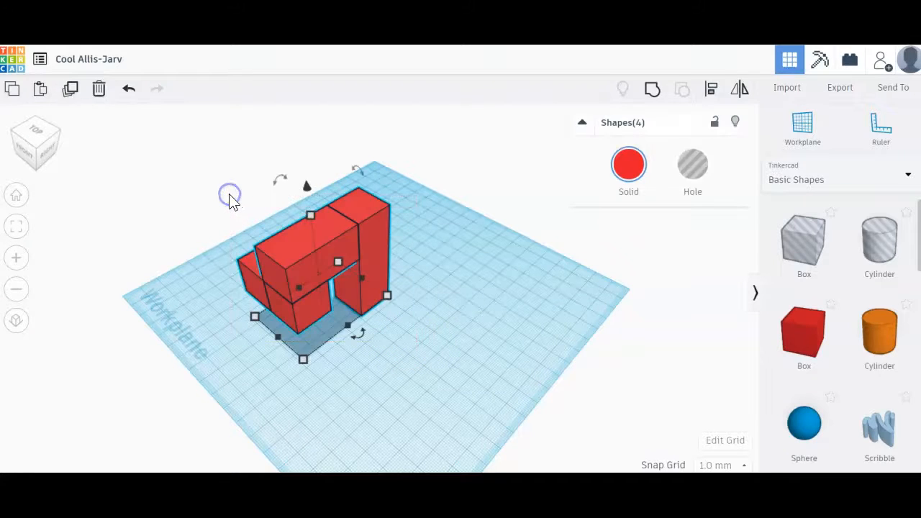
left_click(651, 92)
left_click(479, 264)
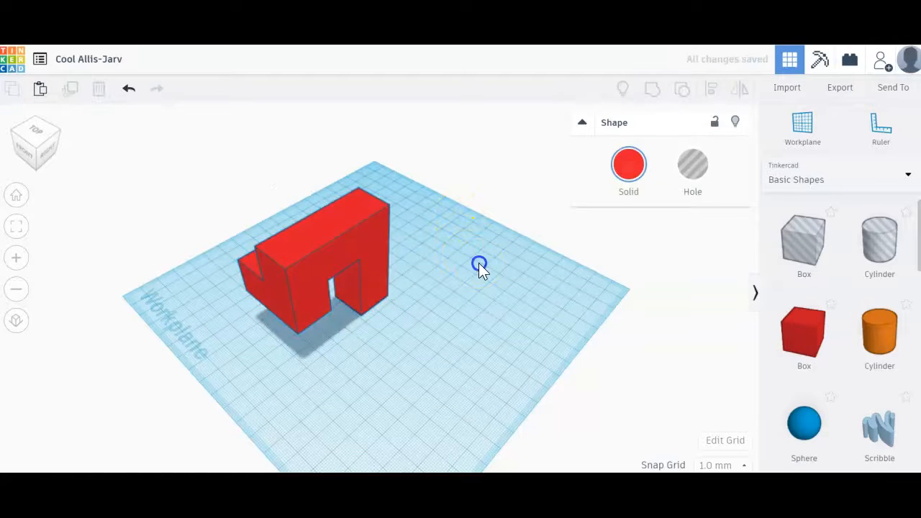
left_click_drag(354, 250, 391, 319)
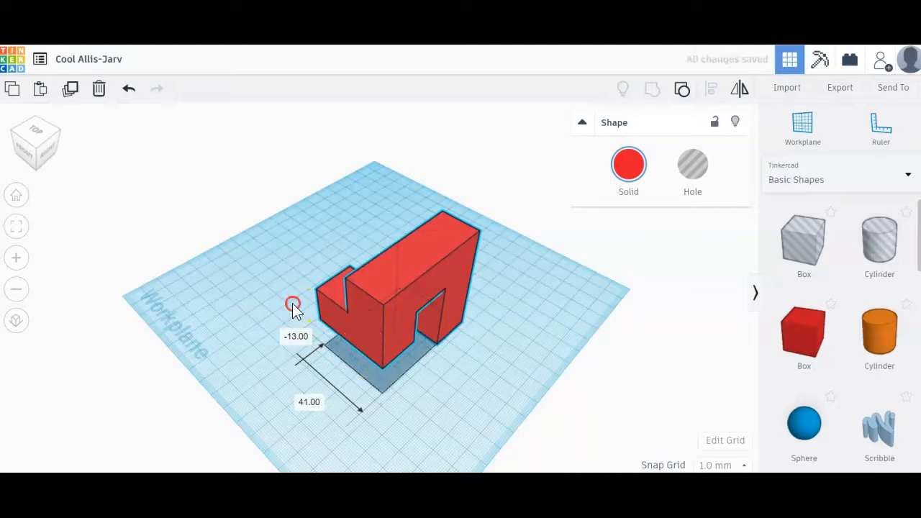
left_click(272, 294)
Place a new solid box in front of the red structure and change its colour to green
right_click_drag(273, 301, 520, 291)
left_click(407, 223)
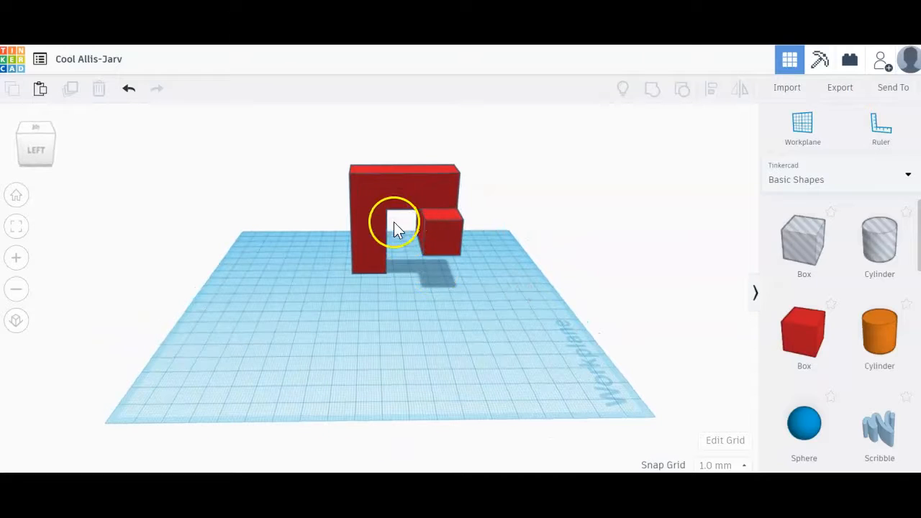
left_click_drag(792, 329, 426, 348)
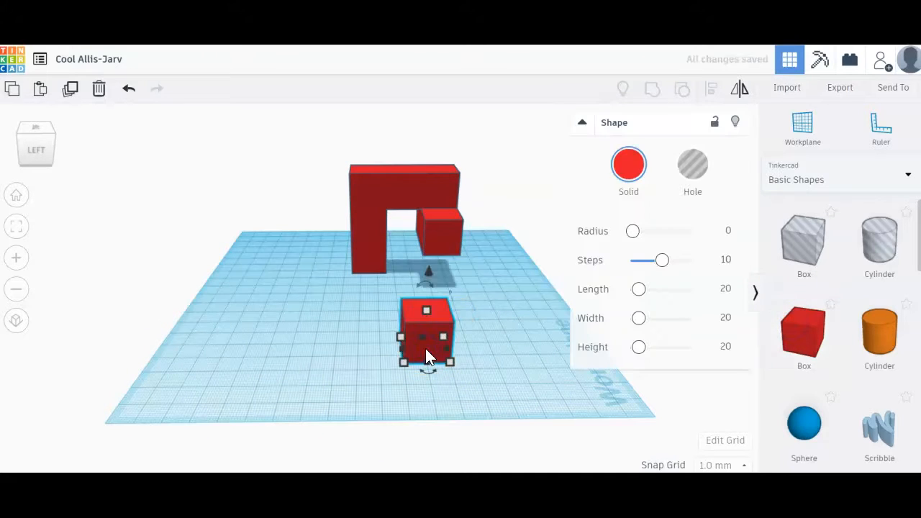
left_click(630, 160)
left_click(677, 267)
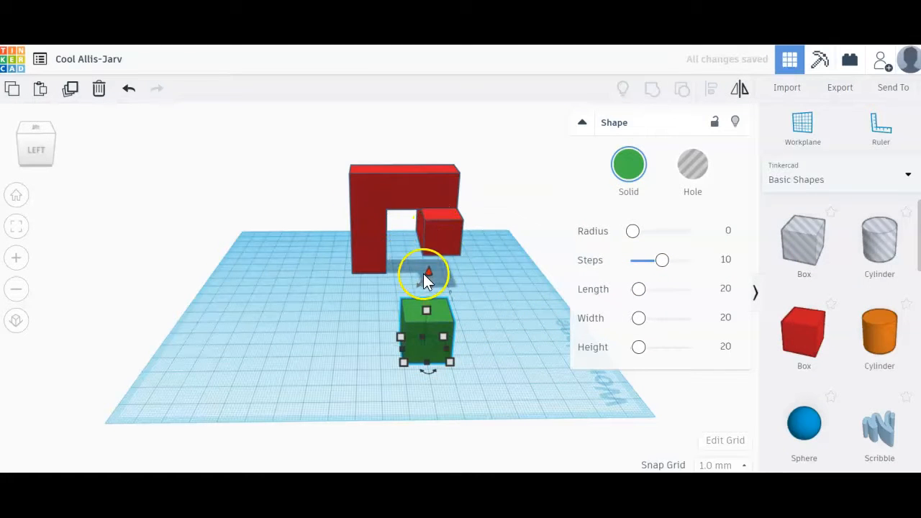
Raise the green box 20 mm above the workplane
left_click_drag(427, 273, 429, 259)
left_click(507, 357)
type("20")
key("Return")
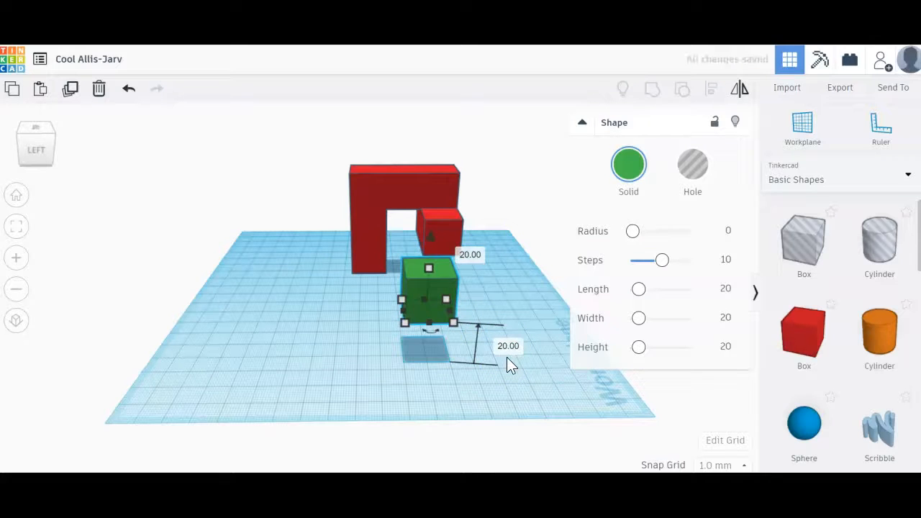
Nudge the green box into the opening under the arm, between the column and the projecting red block
key("Up")
key("Up")
key("Up")
key("Up")
key("Up")
key("Up")
key("Up")
key("Up")
key("Up")
key("Up")
key("Up")
key("Up")
key("Up")
key("Up")
key("Up")
key("Up")
key("Up")
key("Up")
key("Up")
key("Up")
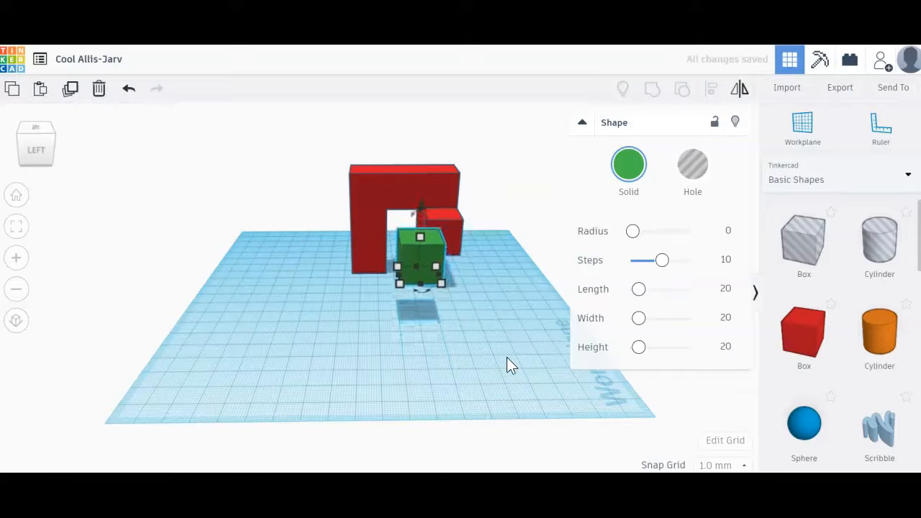
key("Left")
key("Left")
key("Left")
key("Left")
key("Left")
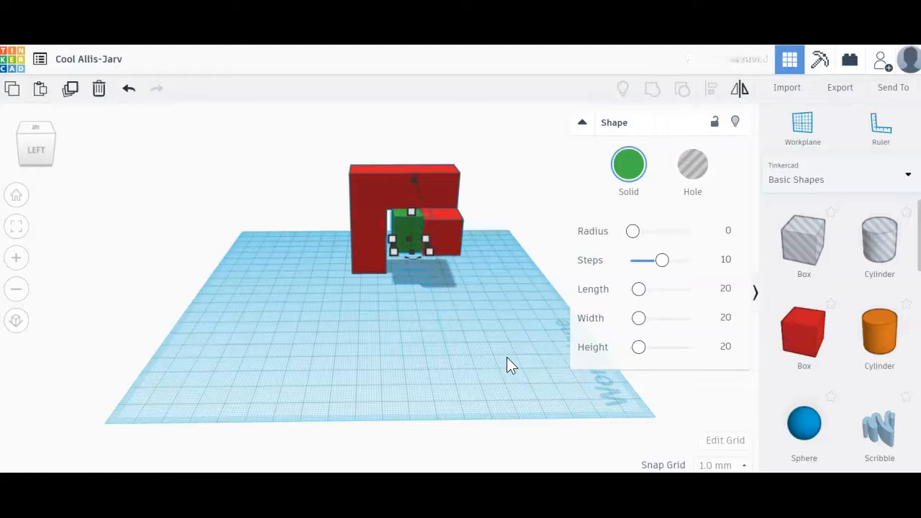
key("Up")
key("Up")
key("Up")
key("Up")
key("Up")
key("Up")
key("Up")
key("Up")
key("Up")
key("Up")
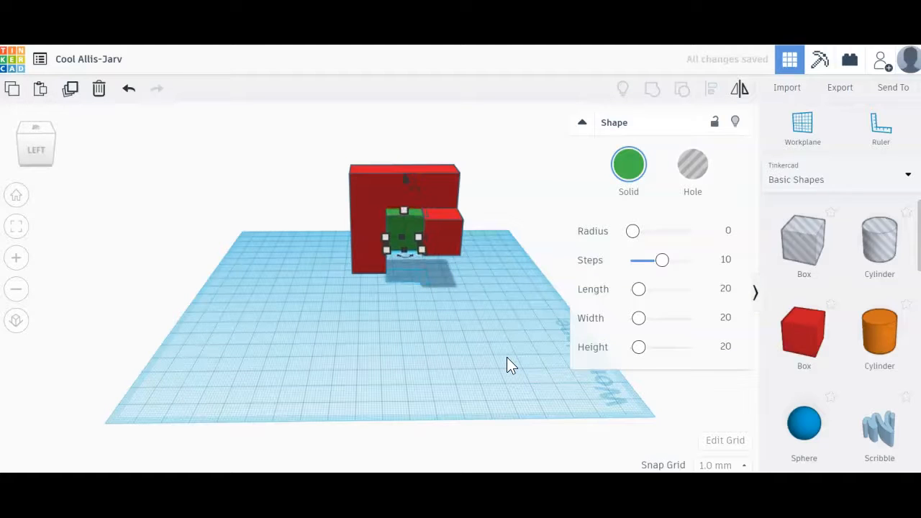
key("Up")
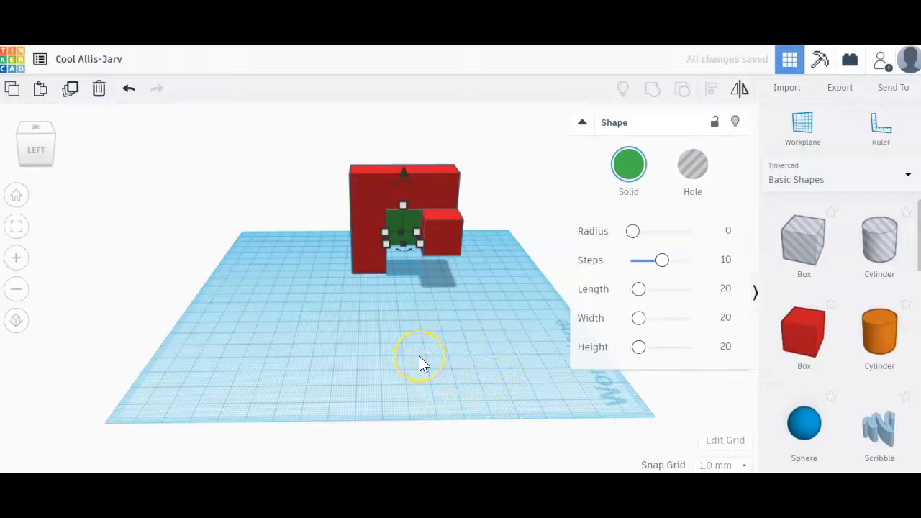
Set the green box's horizontal length through the opening to 40 mm
left_click(385, 327)
right_click_drag(404, 327, 421, 407)
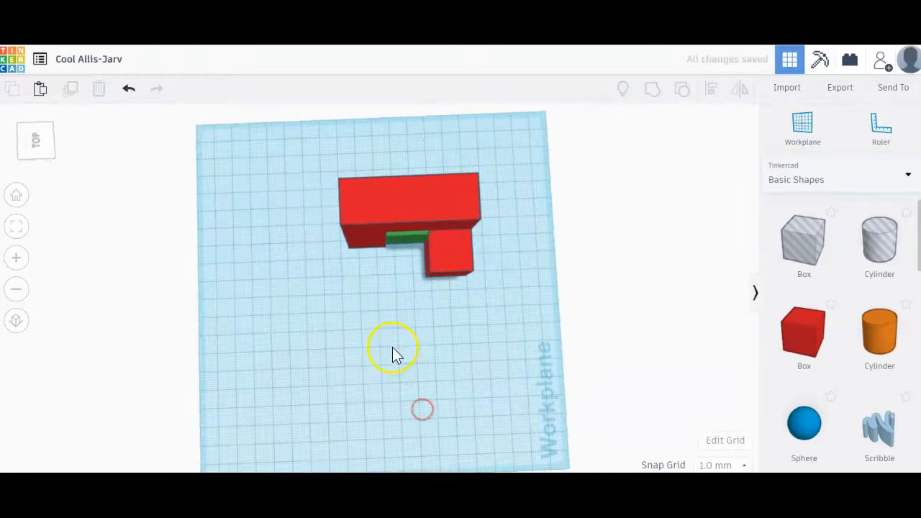
left_click(397, 240)
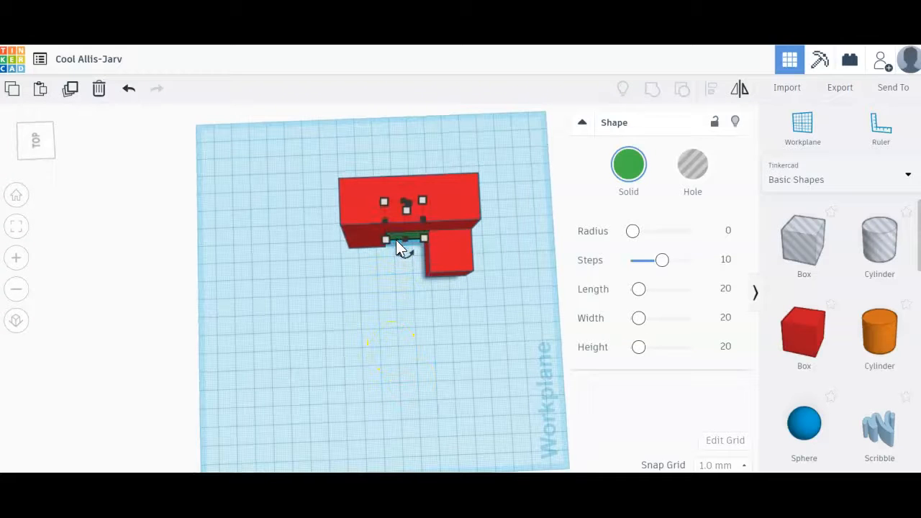
left_click(380, 269)
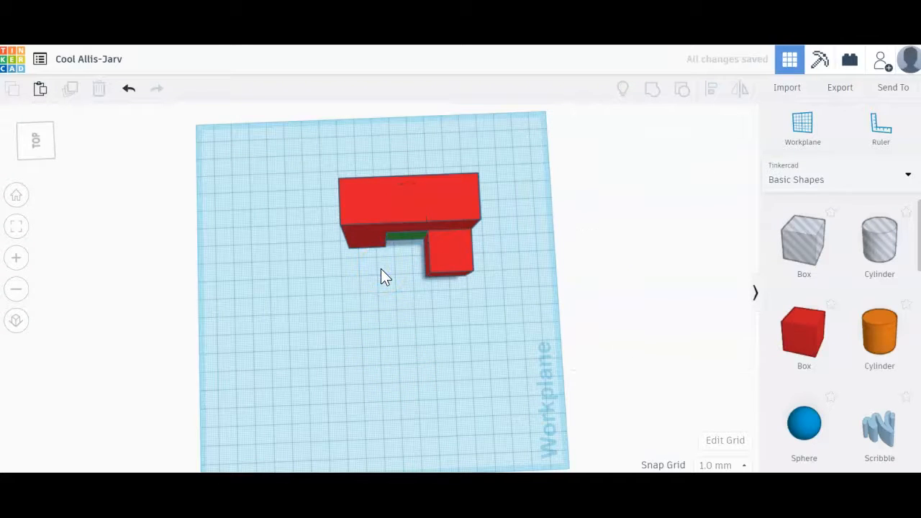
right_click_drag(398, 302, 484, 252)
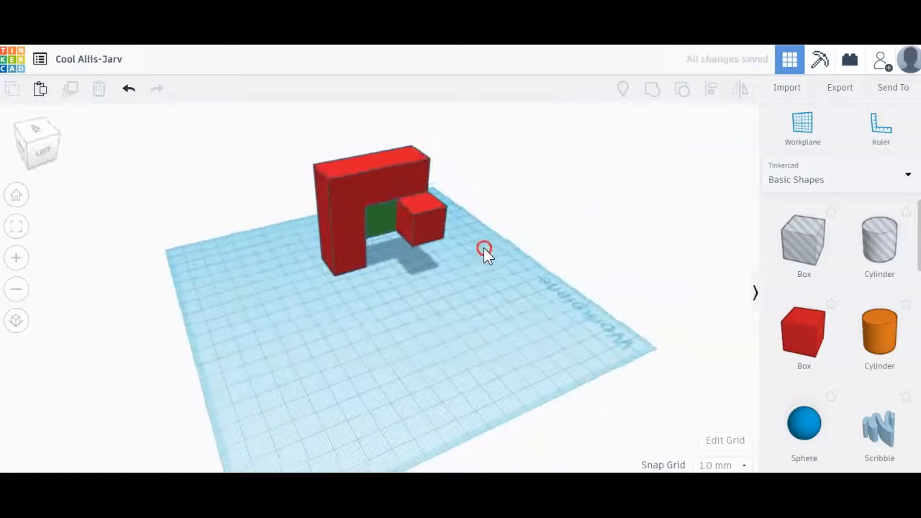
left_click(376, 217)
left_click(301, 243)
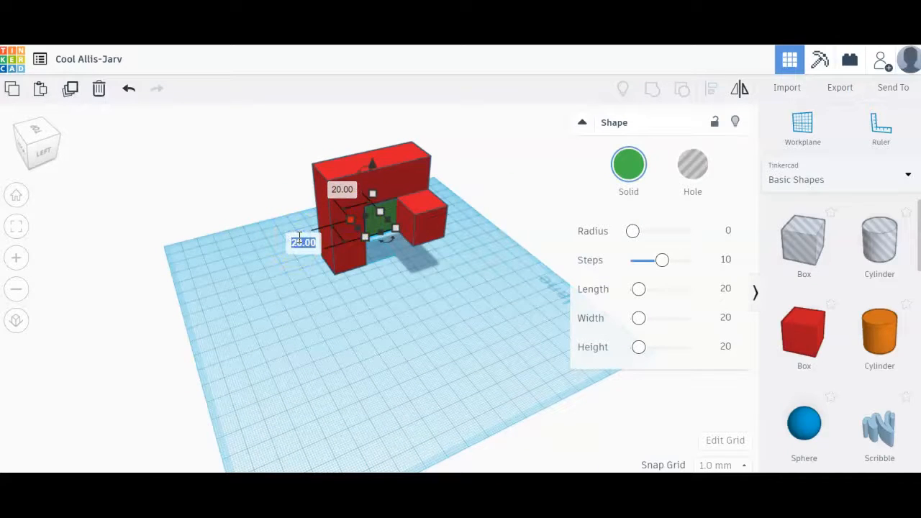
type("40")
key("Return")
Nudge the 40 mm green box through the opening until its ends are flush with the red structure's faces
left_click(369, 244)
key("Down")
key("Down")
key("Down")
key("Down")
key("Down")
key("Down")
key("Down")
key("Down")
key("Down")
key("Down")
key("Down")
key("Down")
key("Down")
key("Down")
key("Down")
key("Down")
key("Down")
key("Down")
key("Down")
key("Down")
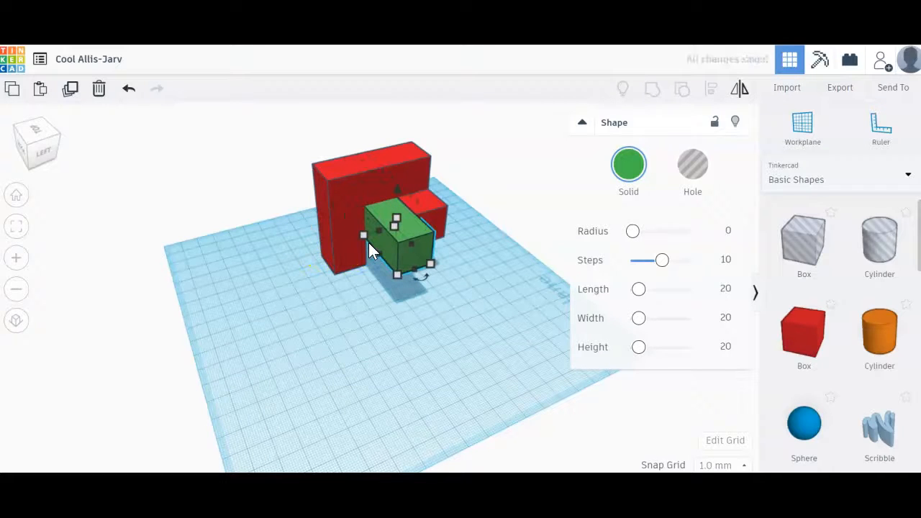
right_click_drag(360, 345, 346, 246)
left_click(343, 228)
key("Down")
key("Down")
key("Down")
key("Down")
key("Down")
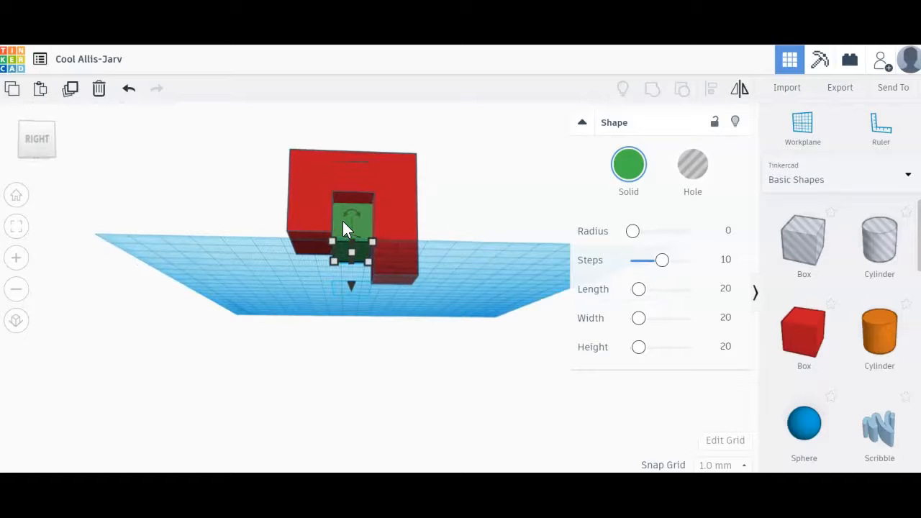
key("Down")
key("Down")
key("Down")
key("Down")
key("Down")
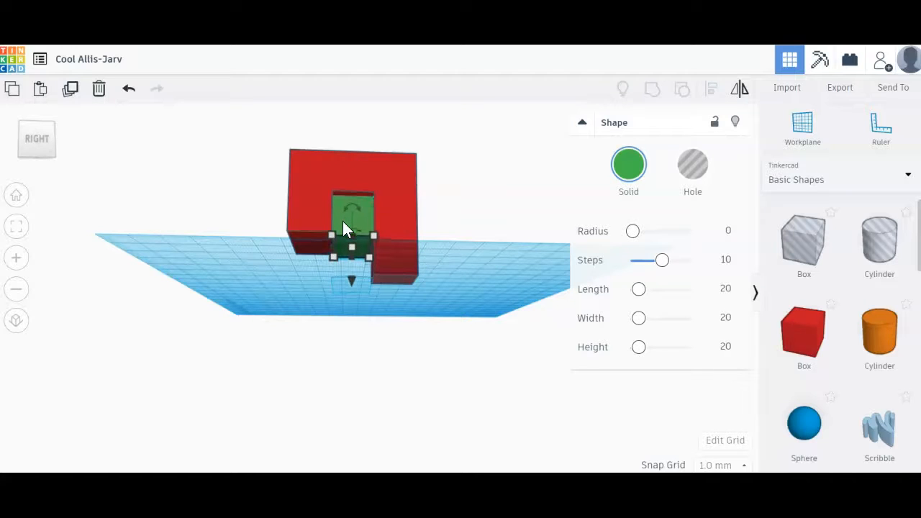
key("Down")
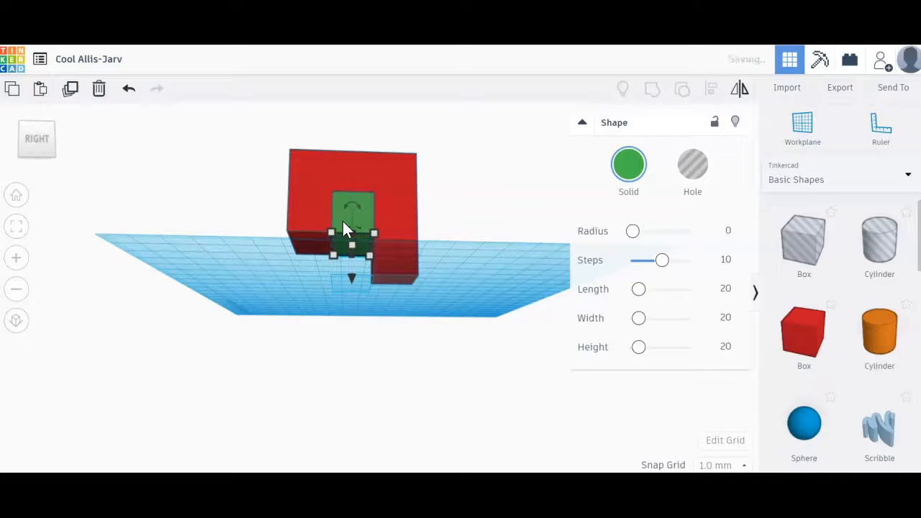
left_click(223, 240)
right_click_drag(223, 240, 342, 350)
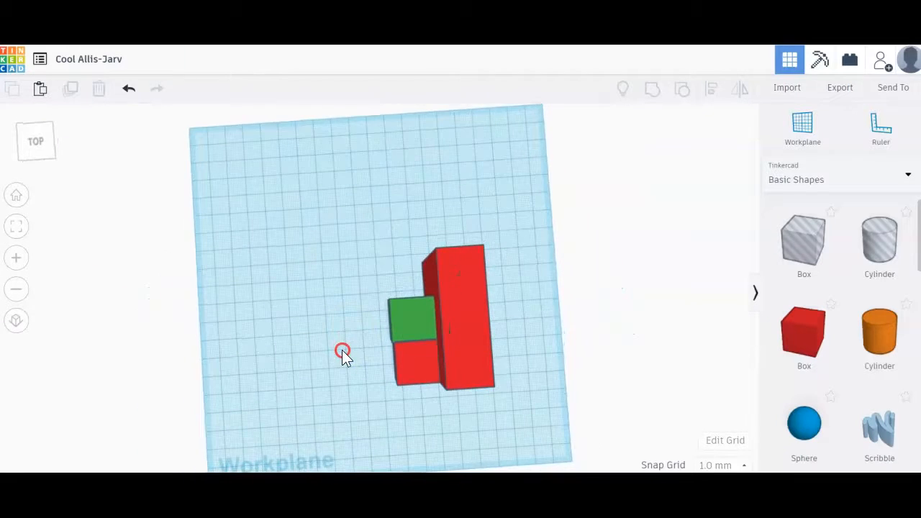
left_click(399, 316)
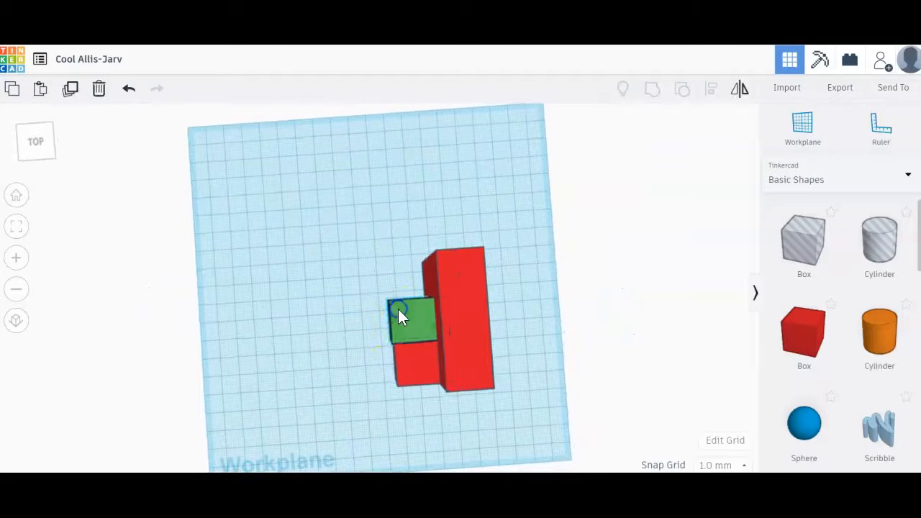
left_click(329, 321)
Place another solid box in front of the green block and raise it 40 mm above the workplane
right_click_drag(348, 328, 545, 300)
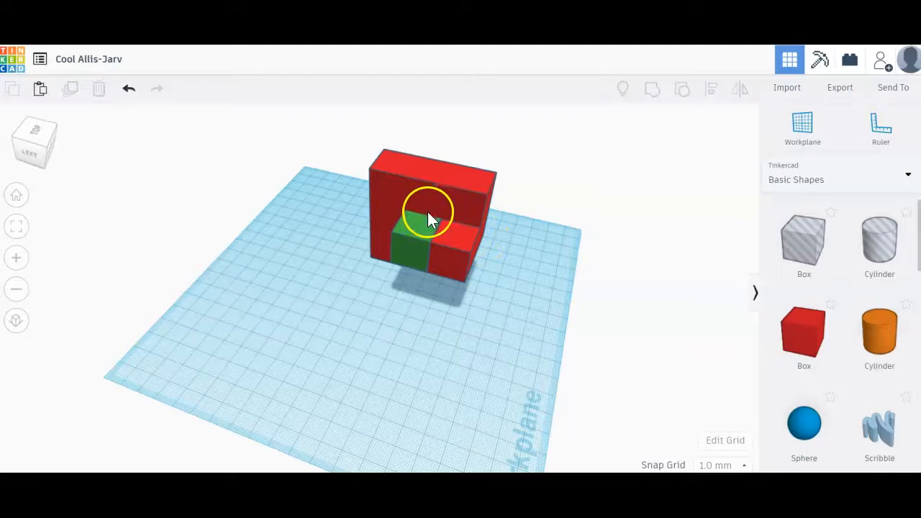
left_click(804, 338)
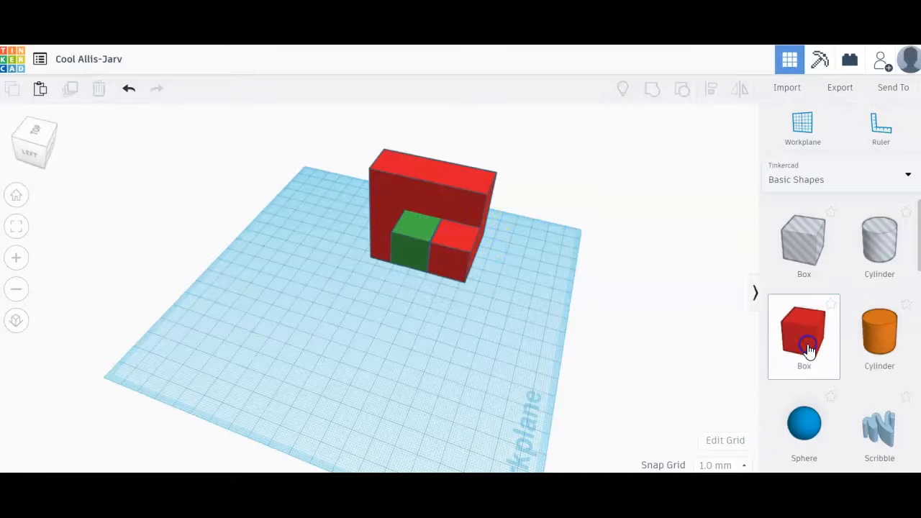
left_click(421, 353)
left_click_drag(416, 308, 417, 286)
left_click(487, 335)
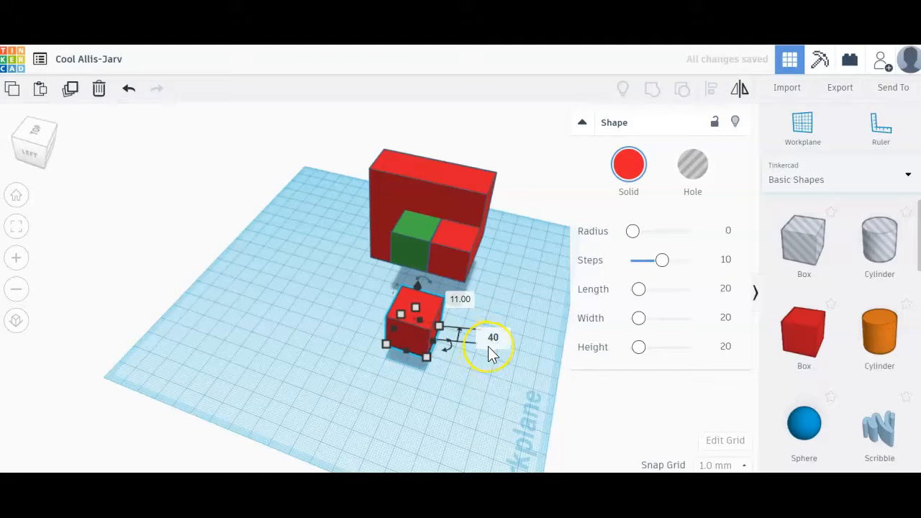
key("Return")
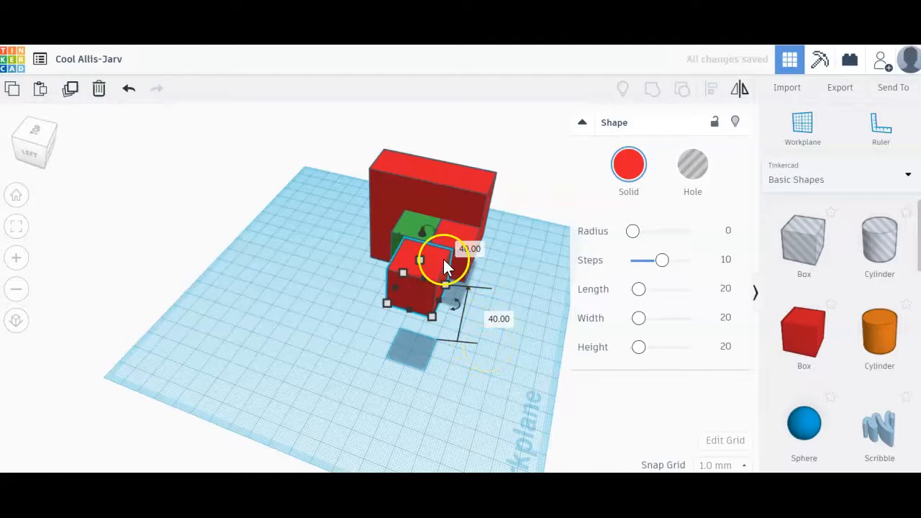
Colour the raised box green and set its length parallel to the red arm to 40 mm
left_click(628, 164)
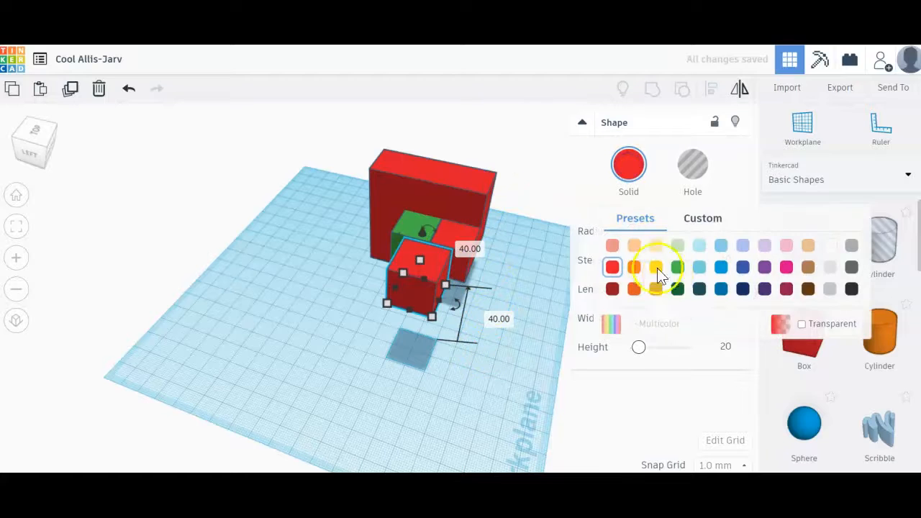
left_click(676, 265)
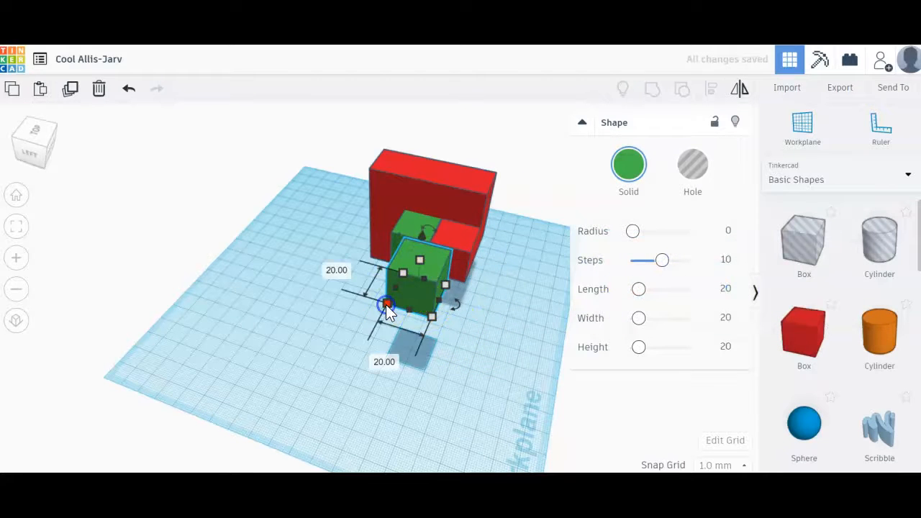
left_click(385, 364)
type("40")
key("Return")
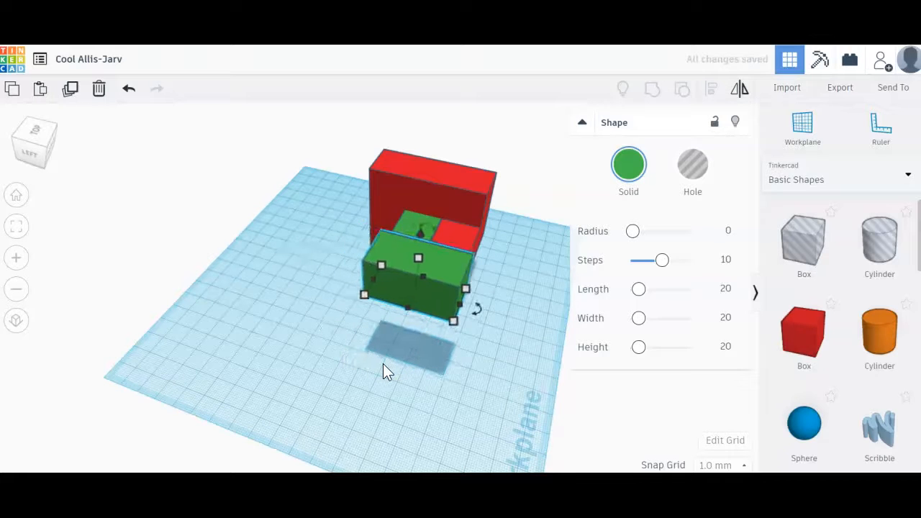
Nudge the 40 mm green box back over the lower green and red blocks until it sits flush against the red arm
key("Up")
key("Up")
key("Up")
key("Up")
key("Up")
key("Up")
key("Up")
key("Up")
key("Up")
key("Up")
key("Up")
key("Up")
key("Up")
key("Up")
key("Up")
key("Up")
key("Up")
key("Up")
key("Up")
key("Up")
key("Up")
key("Up")
key("Up")
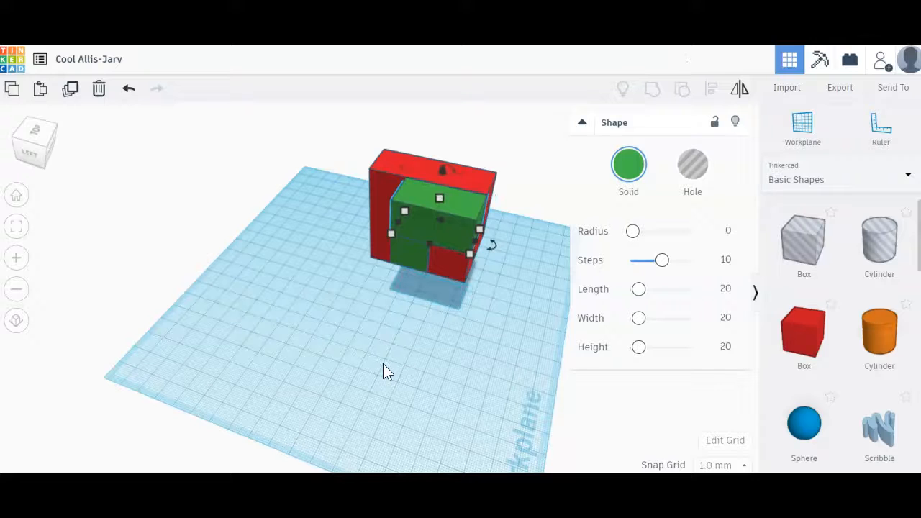
left_click(358, 375)
right_click_drag(381, 353, 272, 346)
right_click_drag(397, 372, 309, 331)
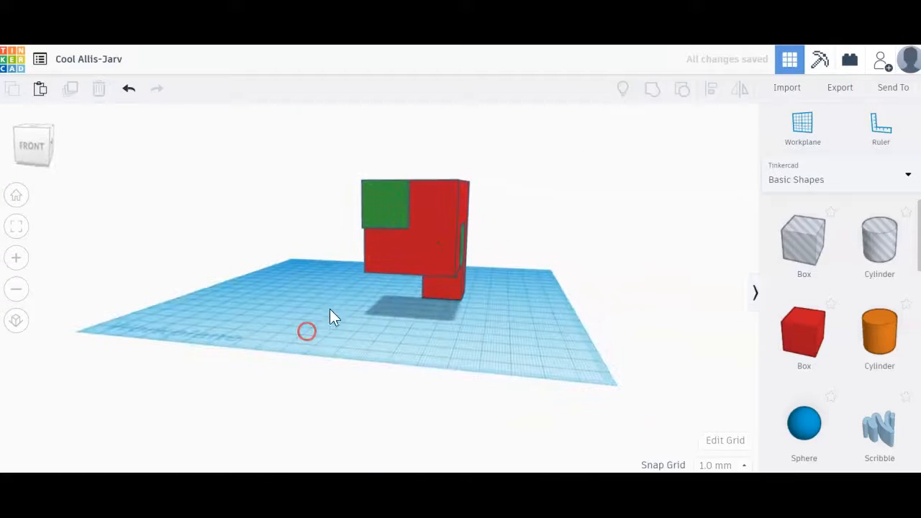
left_click(390, 220)
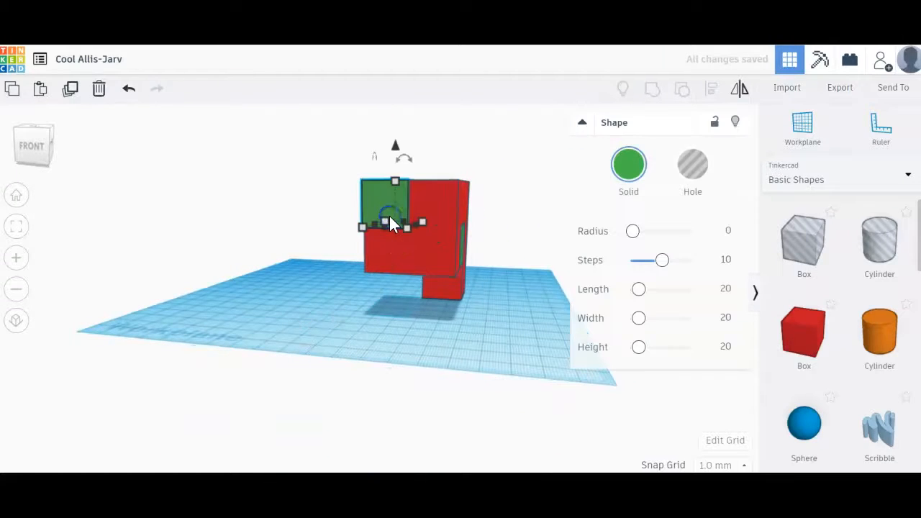
left_click(300, 243)
right_click_drag(366, 269, 468, 324)
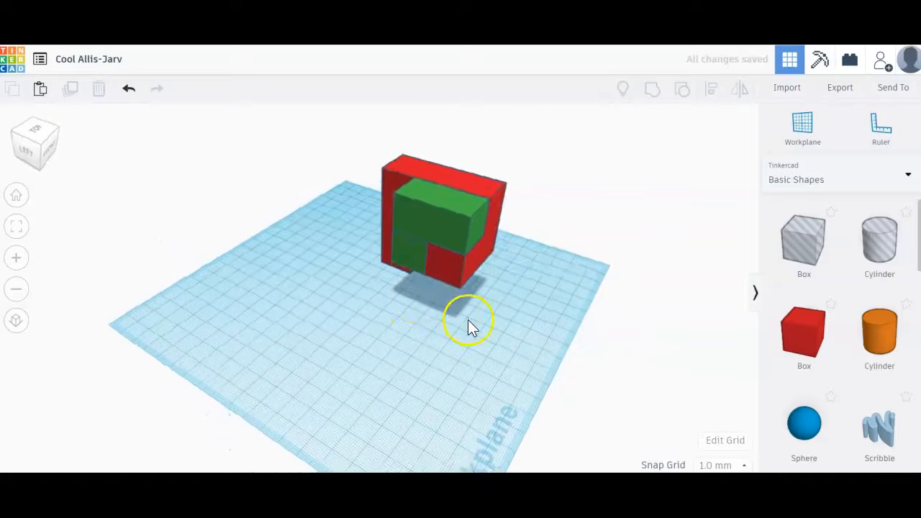
left_click_drag(505, 252, 359, 148)
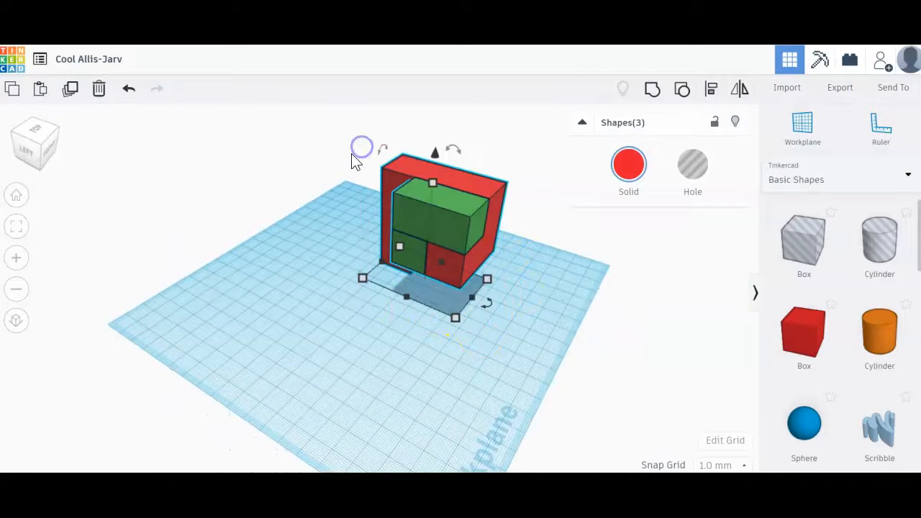
left_click(653, 95)
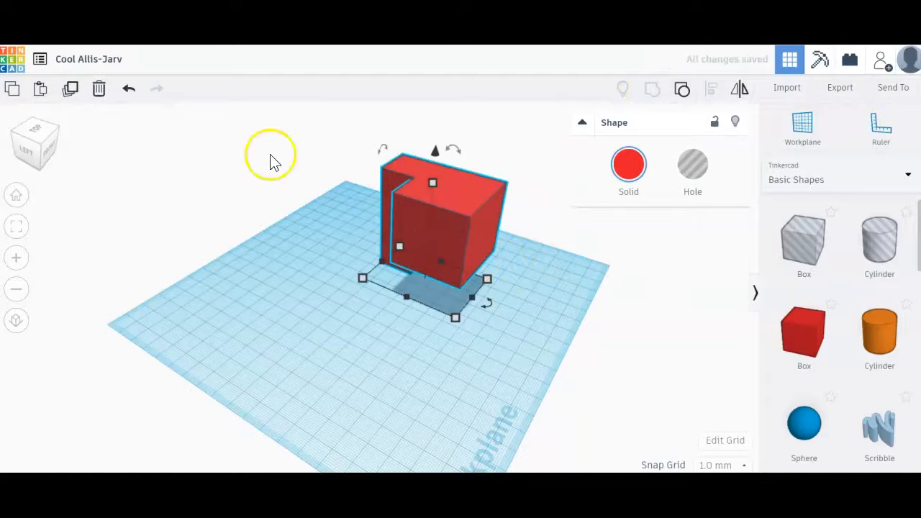
left_click(127, 90)
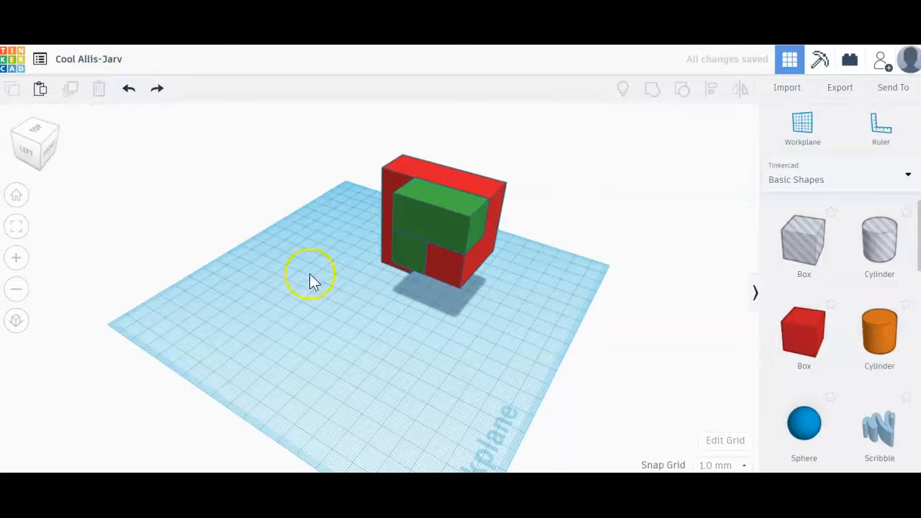
Nudge the upper green box forward, clear of the red structure
right_click_drag(393, 328, 500, 393)
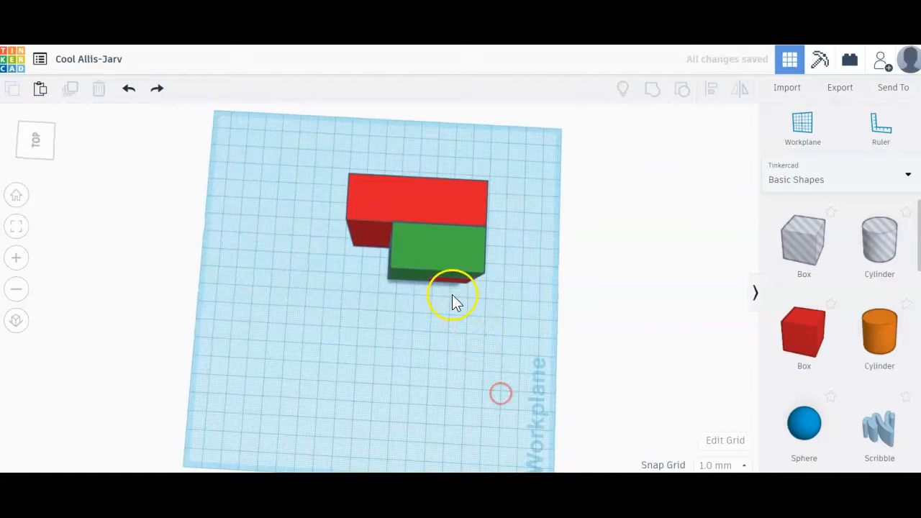
left_click(422, 266)
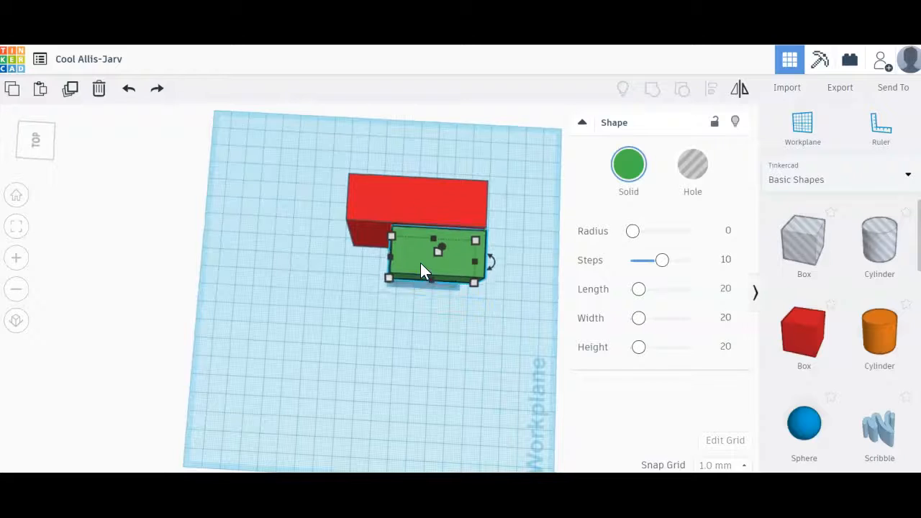
key("Down")
key("Down")
key("Down")
key("Down")
key("Down")
key("Down")
key("Down")
key("Down")
key("Down")
key("Down")
key("Down")
key("Down")
key("Down")
key("Down")
key("Down")
key("Down")
key("Down")
key("Down")
key("Down")
key("Down")
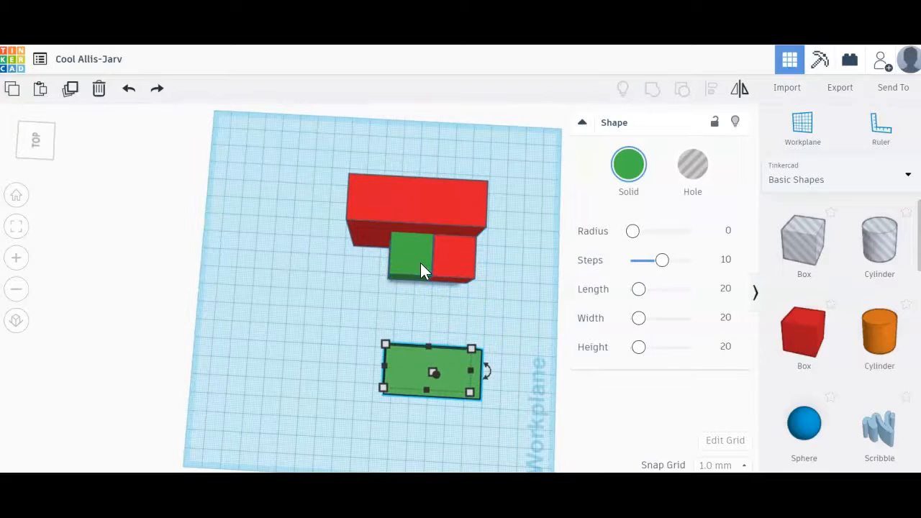
Nudge the lower green box out of the red opening until it lies beneath the upper green box with their faces flush
left_click(420, 262)
key("Down")
key("Down")
key("Down")
key("Down")
key("Down")
key("Down")
key("Down")
key("Down")
key("Down")
key("Down")
key("Down")
key("Down")
key("Down")
key("Down")
key("Down")
key("Down")
key("Down")
key("Down")
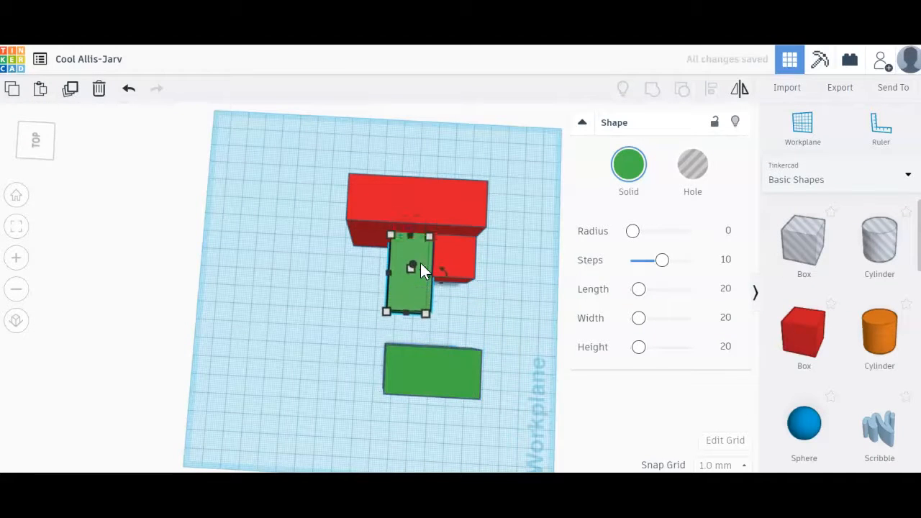
key("Down")
key("Down")
key("Down")
key("Down")
key("Down")
key("Down")
key("Down")
key("Down")
key("Down")
key("Down")
key("Down")
key("Down")
key("Down")
key("Down")
key("Down")
key("Down")
key("Down")
key("Down")
key("Down")
key("Down")
key("Down")
key("Down")
key("Down")
key("Down")
key("Down")
key("Down")
key("Down")
key("Down")
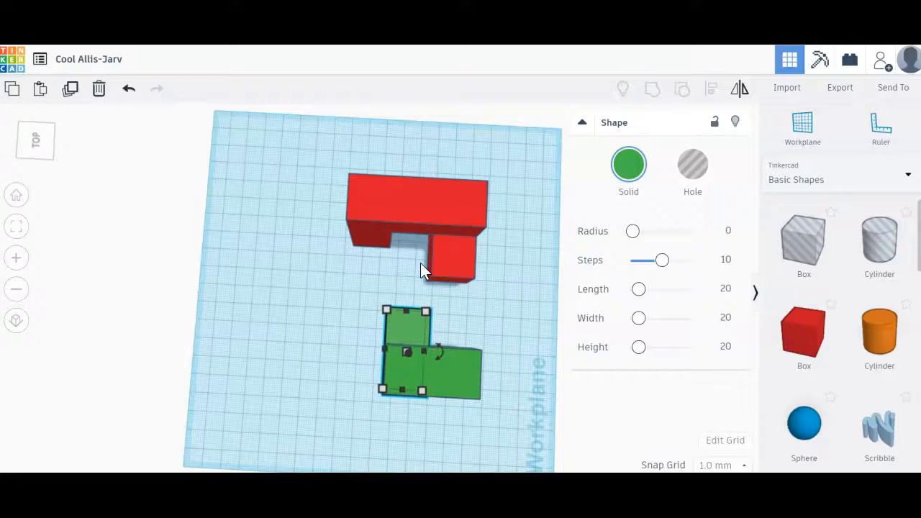
Select the two green boxes together and group them into one L-shaped piece
left_click(295, 350)
right_click_drag(374, 387, 526, 311)
left_click(432, 265)
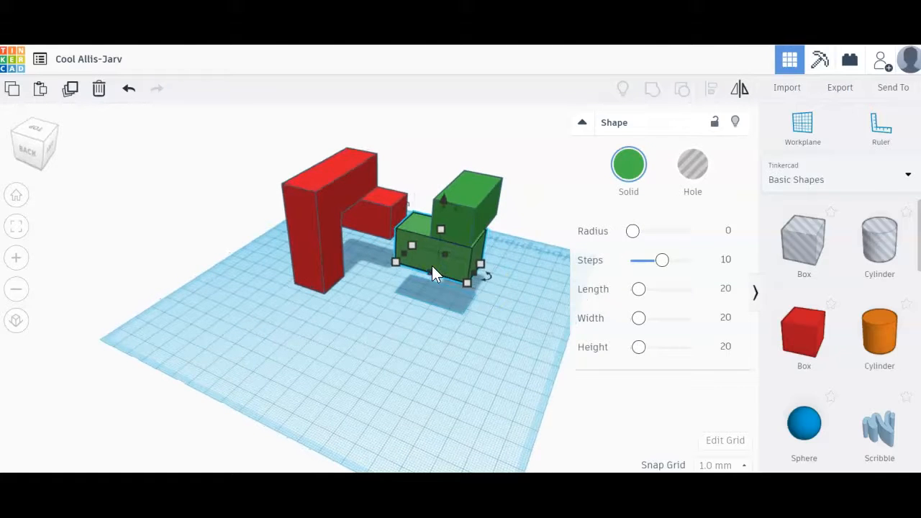
left_click(428, 297)
right_click_drag(491, 325, 540, 356)
left_click(485, 331)
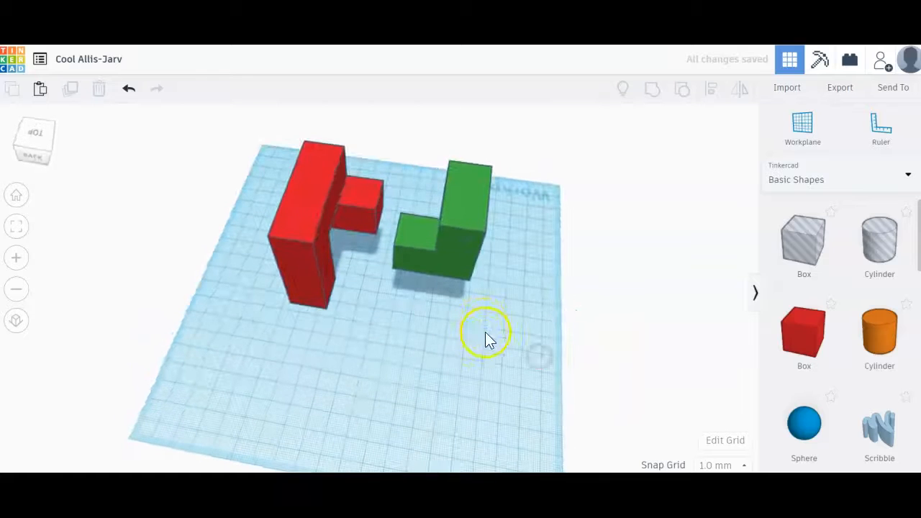
left_click(453, 227)
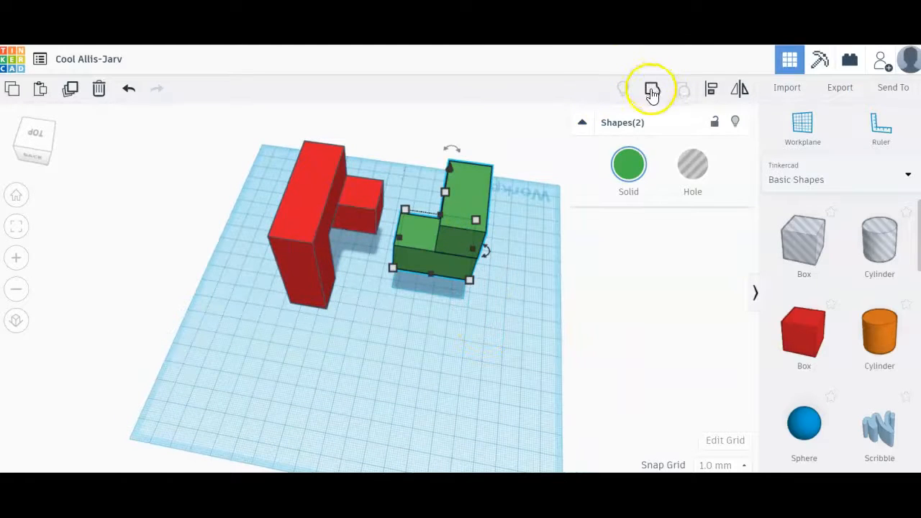
left_click(651, 88)
left_click(501, 307)
Nudge the grouped green piece back into the red structure until its lower arm fills the opening and the faces are flush
left_click(457, 236)
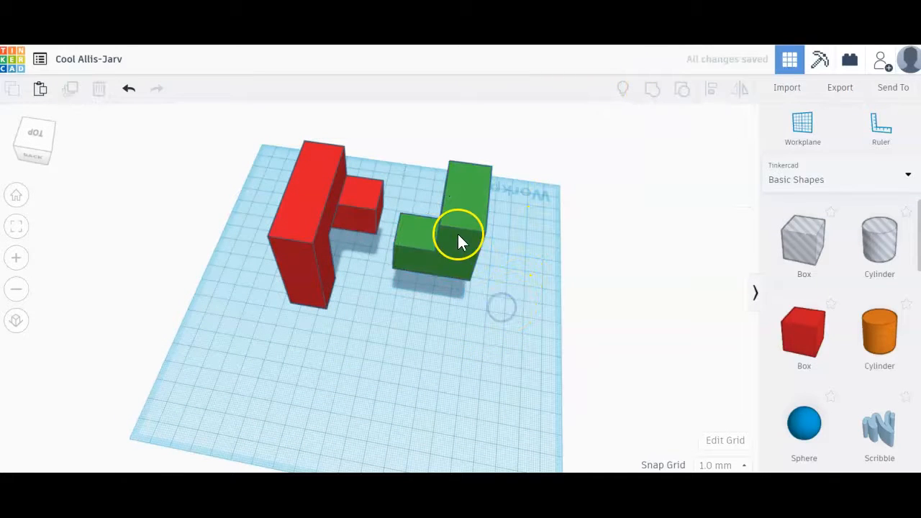
key("Left")
key("Left")
key("Left")
key("Left")
key("Left")
key("Left")
key("Left")
key("Left")
key("Left")
key("Left")
key("Left")
key("Left")
key("Left")
key("Left")
key("Left")
key("Left")
key("Left")
key("Left")
key("Left")
key("Left")
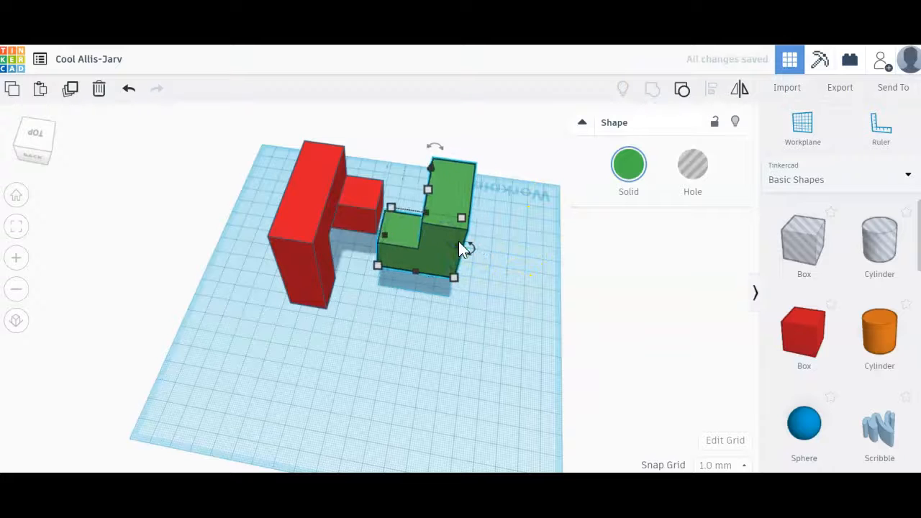
key("Left")
key("Left")
key("Left")
key("Left")
key("Left")
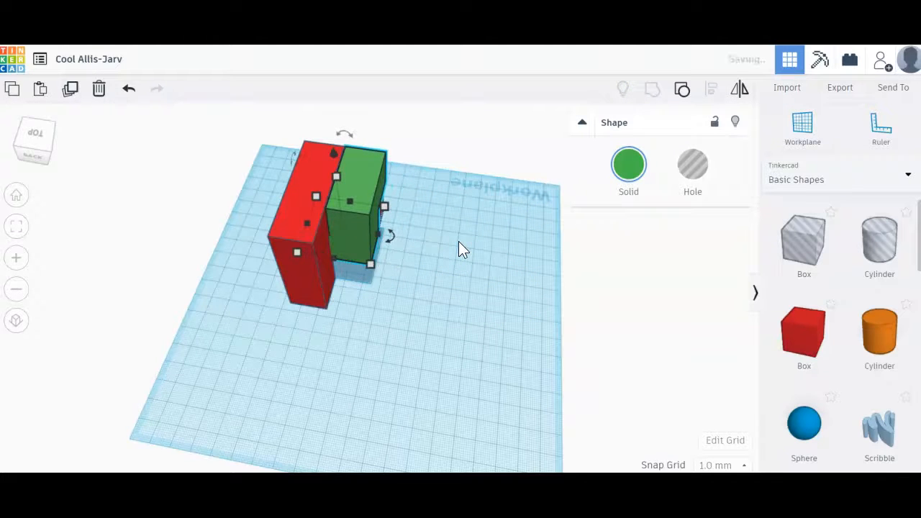
key("Left")
left_click(460, 273)
right_click_drag(464, 273, 319, 295)
right_click_drag(390, 341, 455, 304)
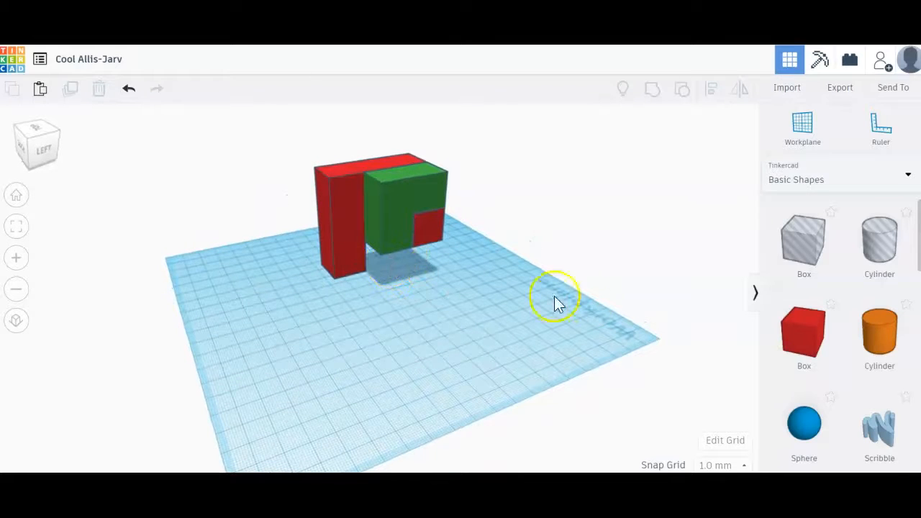
Place another solid box on the workplane in front of the structure and colour it green
left_click_drag(797, 337, 482, 338)
left_click(628, 165)
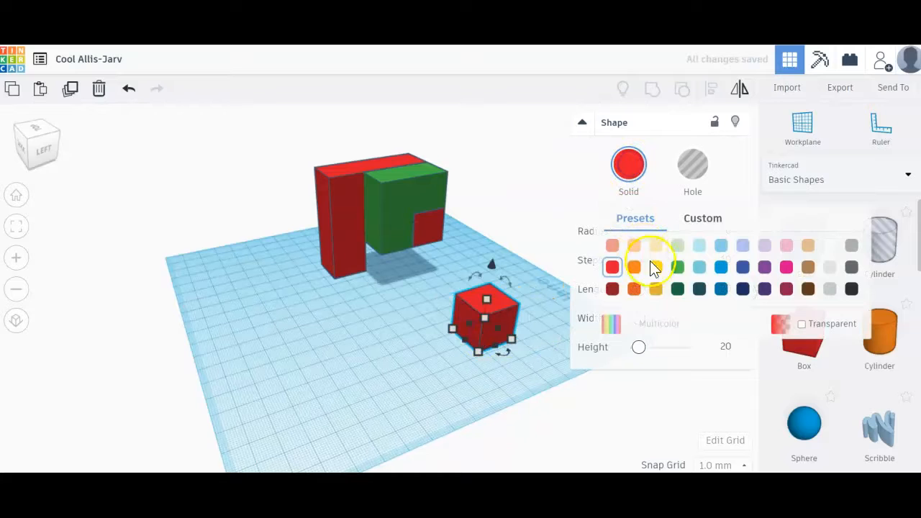
left_click(677, 268)
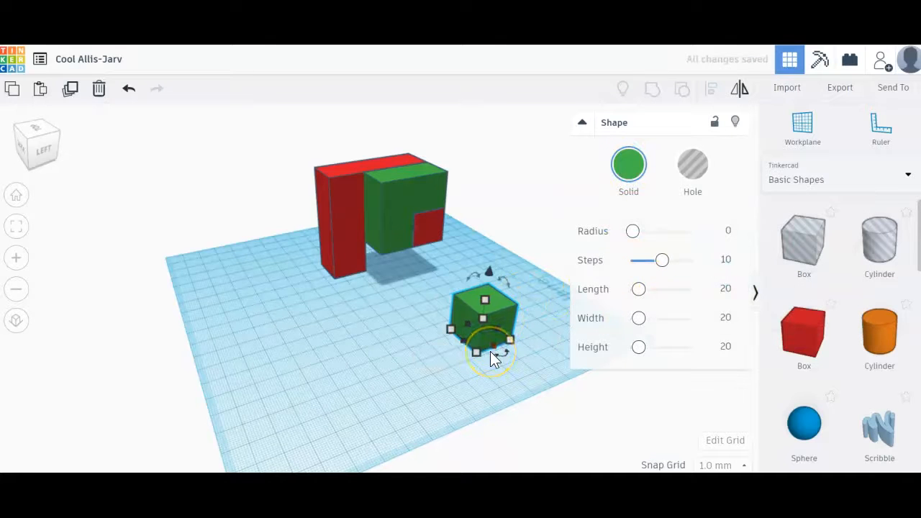
Nudge the new green box toward the structure and out past its projecting red block
key("Up")
key("Up")
key("Up")
key("Up")
key("Up")
key("Up")
key("Up")
key("Up")
key("Up")
key("Up")
key("Up")
key("Up")
key("Up")
key("Up")
key("Up")
key("Up")
key("Up")
key("Up")
key("Up")
key("Up")
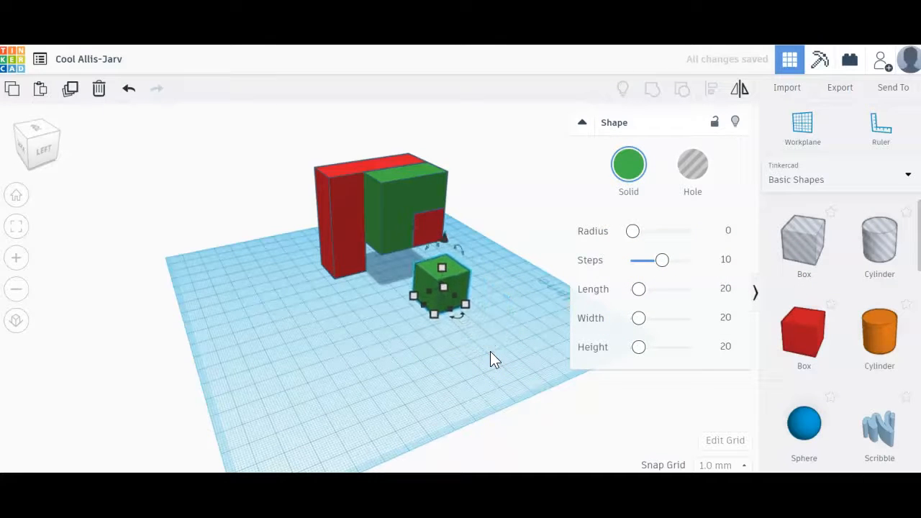
key("Right")
key("Right")
key("Right")
key("Right")
key("Right")
key("Right")
key("Right")
key("Right")
key("Right")
key("Right")
key("Right")
key("Right")
key("Right")
key("Right")
key("Right")
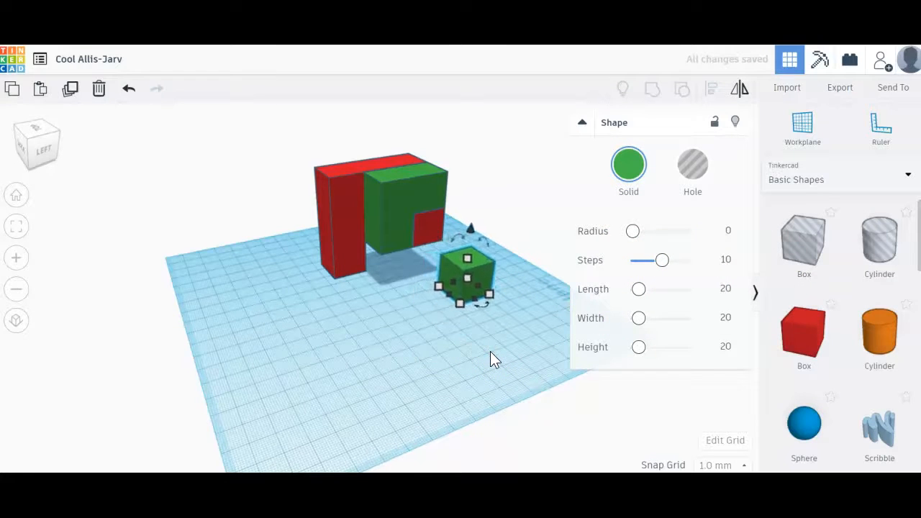
key("Right")
key("Right")
key("Right")
Move the grouped green piece forward, clear of the red structure, and place the small green box on the workplane beneath it
left_click_drag(400, 198, 389, 292)
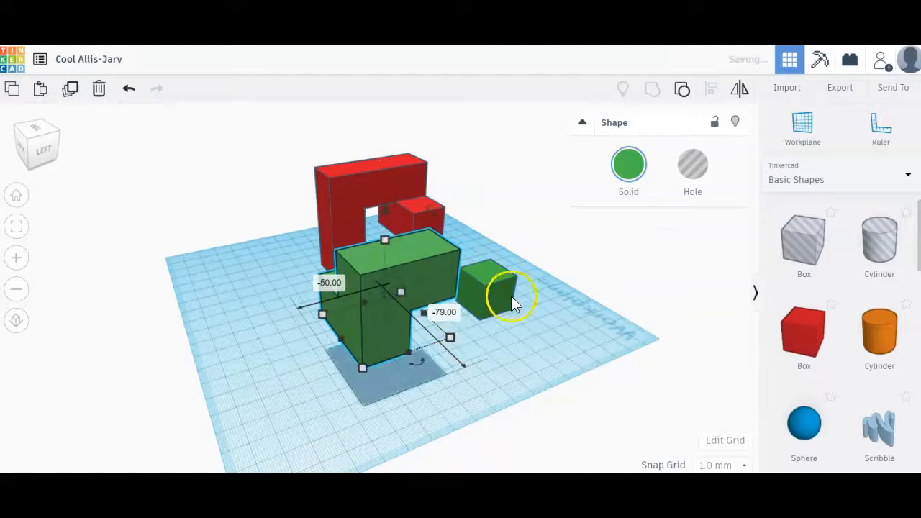
left_click_drag(500, 287, 389, 361)
right_click_drag(388, 356, 310, 359)
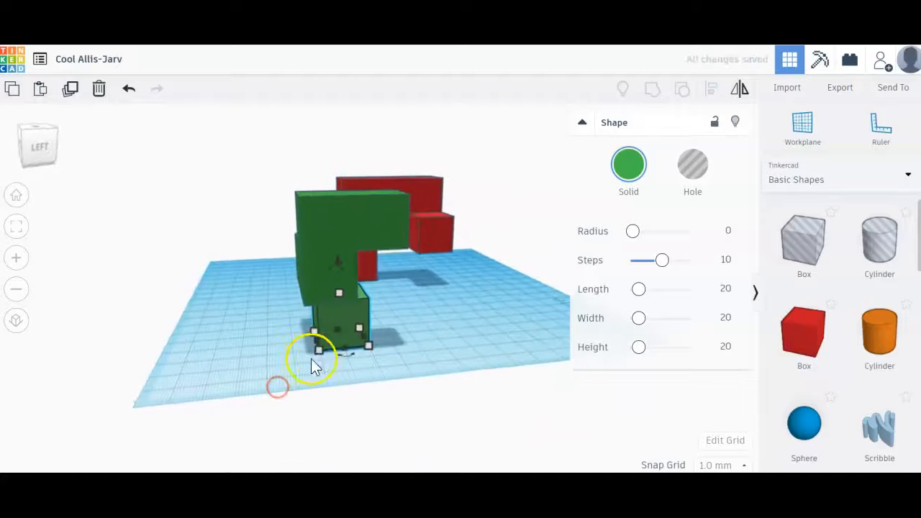
Nudge the small green box until its sides are flush with the end of the green piece above it
key("Left")
key("Left")
key("Left")
key("Left")
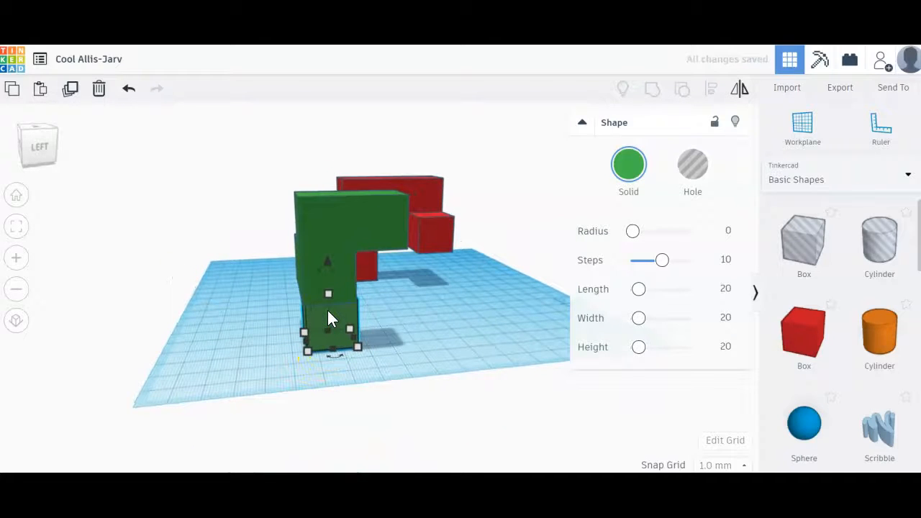
right_click_drag(409, 297, 416, 305)
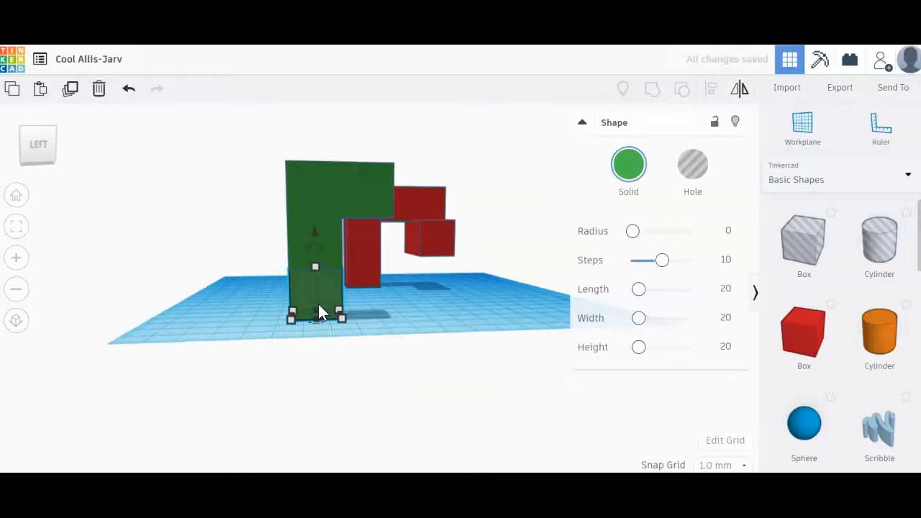
left_click(261, 282)
right_click_drag(216, 298, 409, 302)
left_click(483, 297)
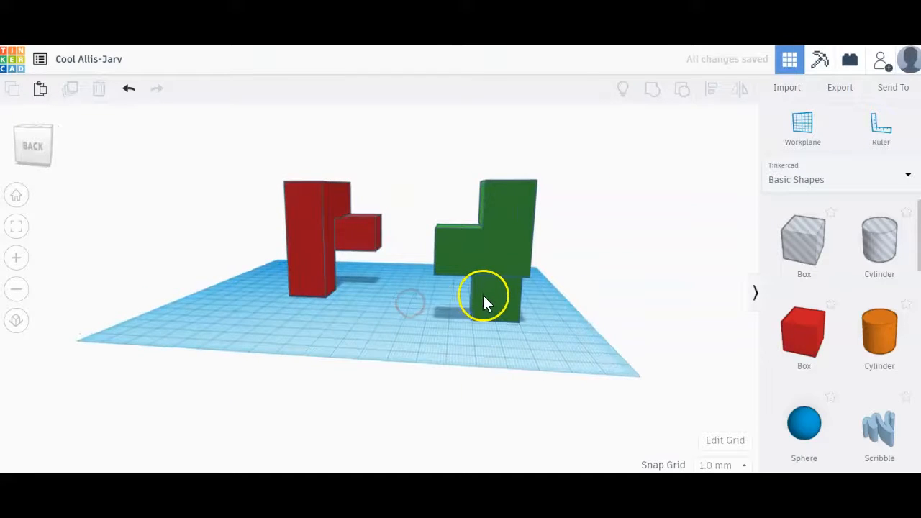
left_click(448, 297)
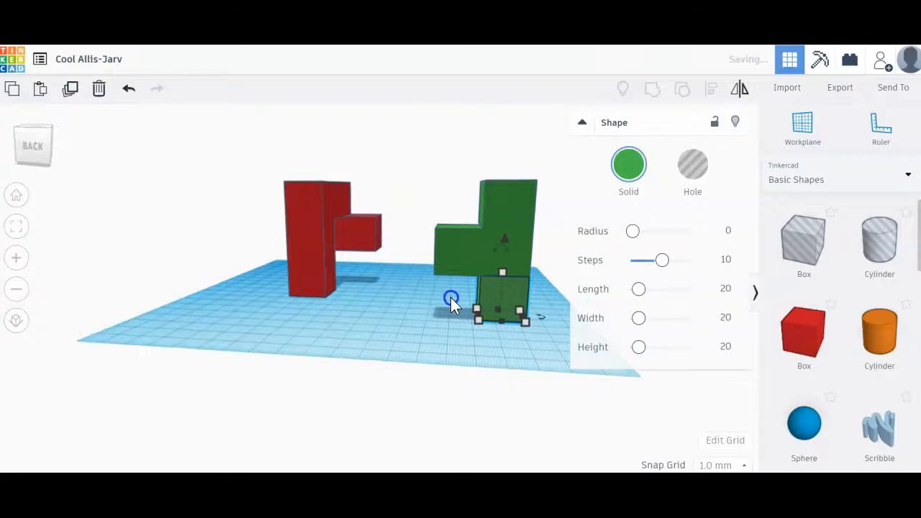
Group the small green box with the green piece above it
left_click(483, 249)
left_click(655, 87)
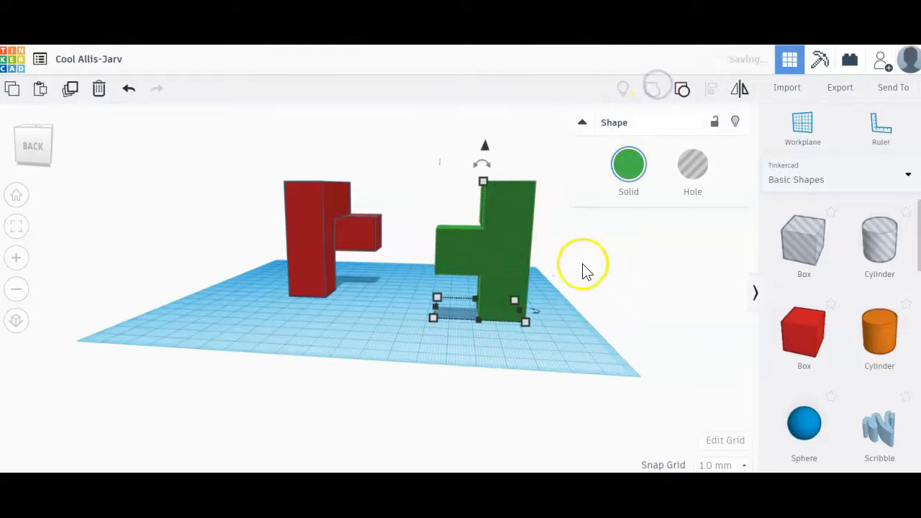
left_click(567, 321)
Nudge the enlarged green piece back into the red opening until it sits flush against the red structure
right_click_drag(550, 288, 532, 383)
left_click_drag(498, 380, 409, 235)
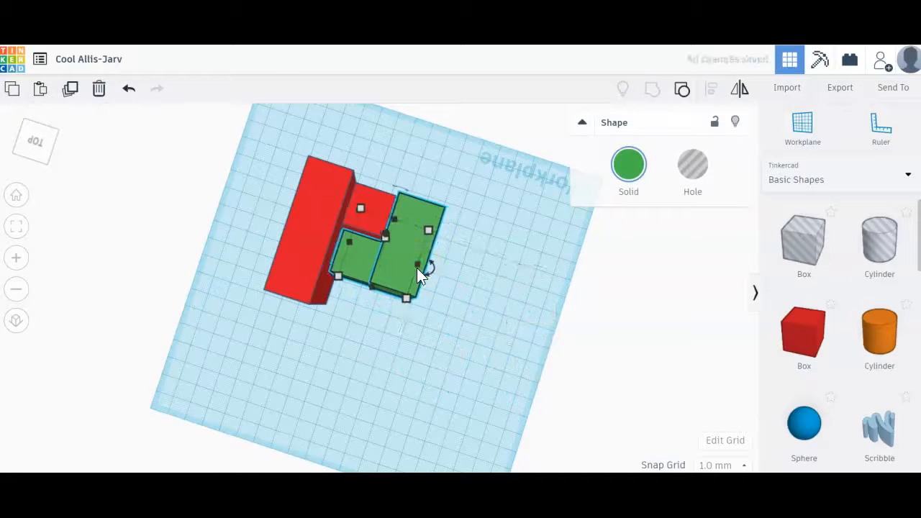
key("Left")
key("Left")
key("Left")
key("Left")
key("Left")
key("Left")
key("Left")
key("Left")
key("Left")
key("Left")
key("Left")
key("Left")
key("Left")
key("Left")
key("Left")
key("Left")
key("Left")
key("Left")
key("Left")
key("Left")
key("Left")
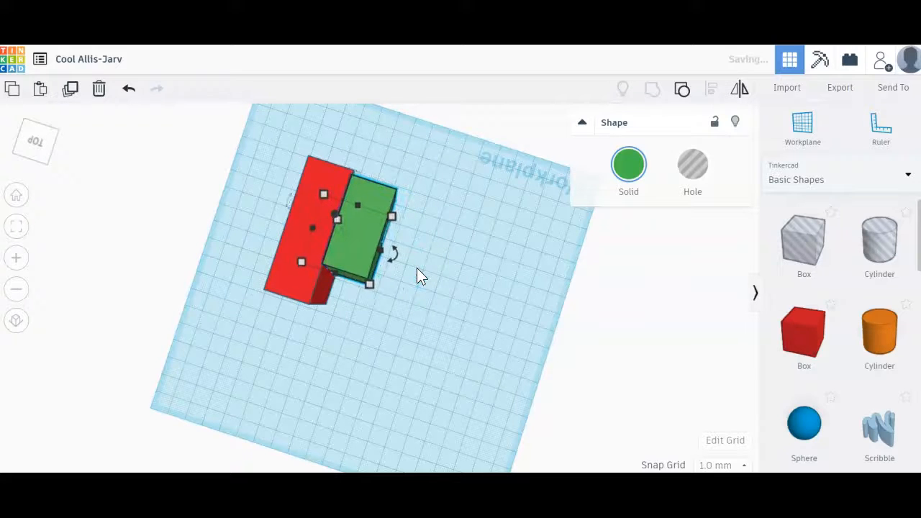
left_click(425, 288)
left_click(356, 243)
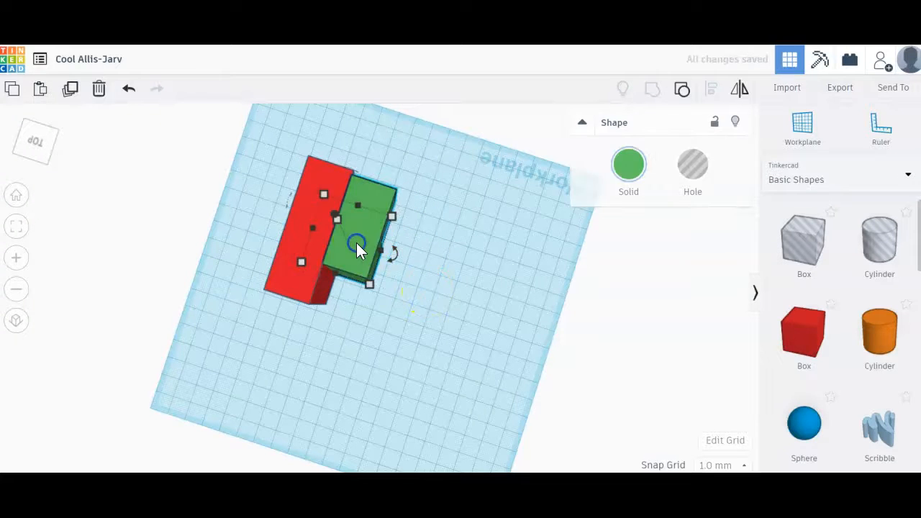
left_click(411, 280)
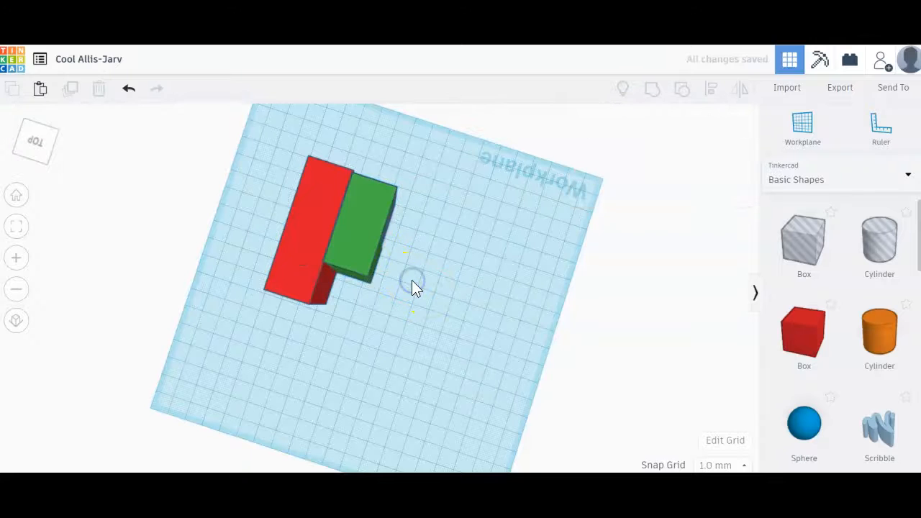
Nudge the green piece one increment lengthwise so its end is flush with the end of the red arm
right_click_drag(459, 310, 372, 381)
left_click(405, 317)
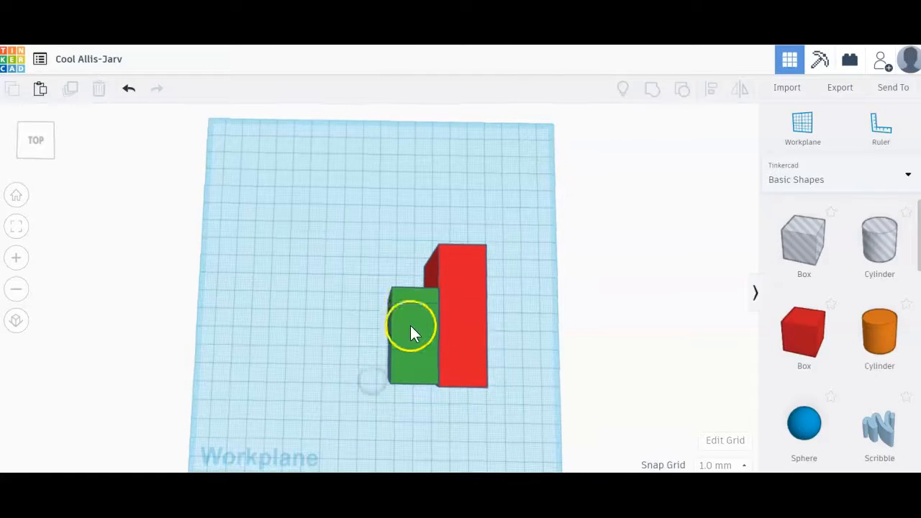
left_click(410, 325)
key("Down")
left_click(338, 309)
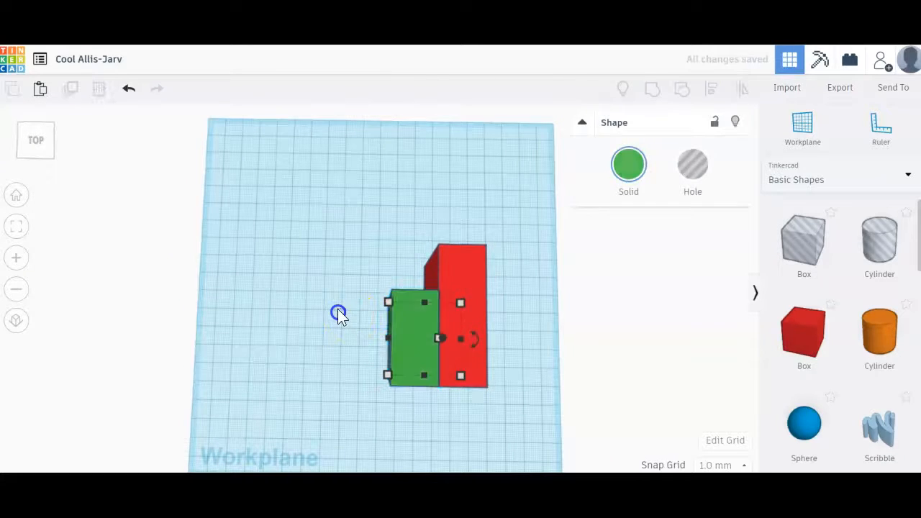
right_click_drag(298, 345, 260, 295)
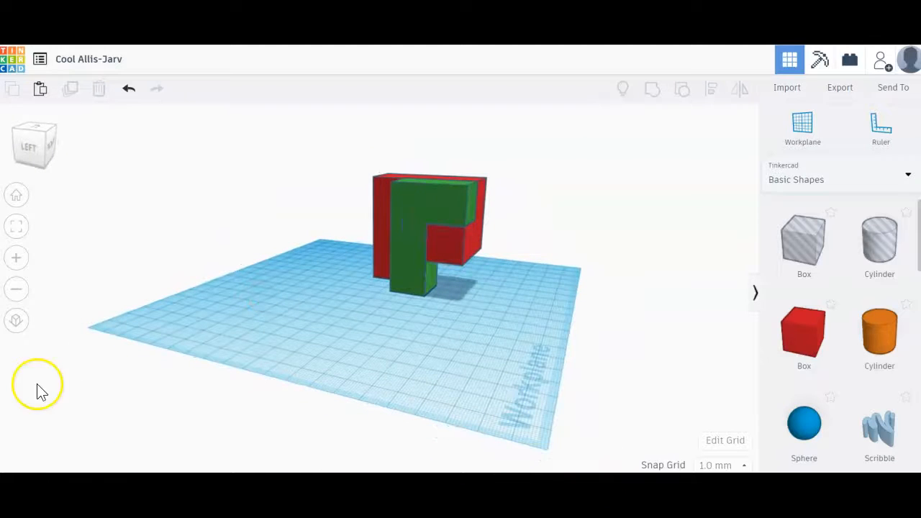